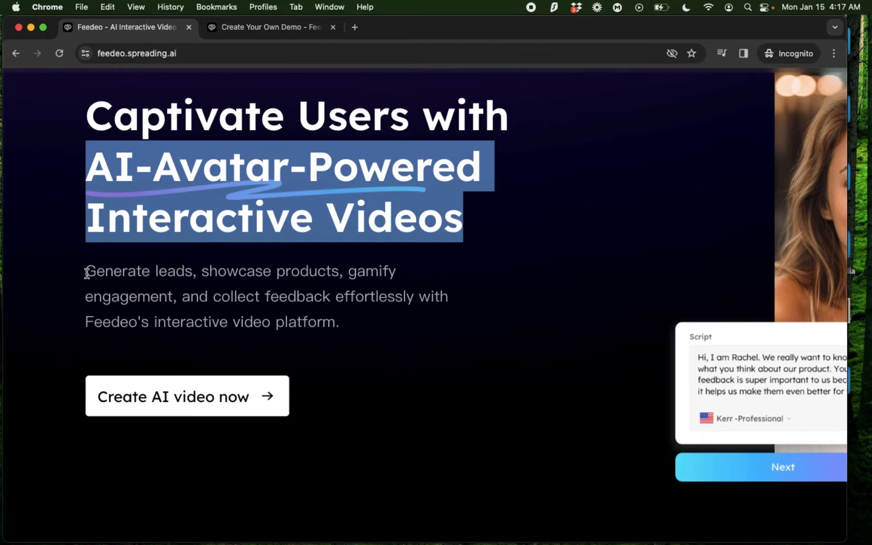
- Highlight the homepage's lead-generation tagline and play the Feedback survey template's sample video on the demo page
{"action": "left_click_drag", "start_coordinate": [87, 273], "coordinate": [329, 299]}
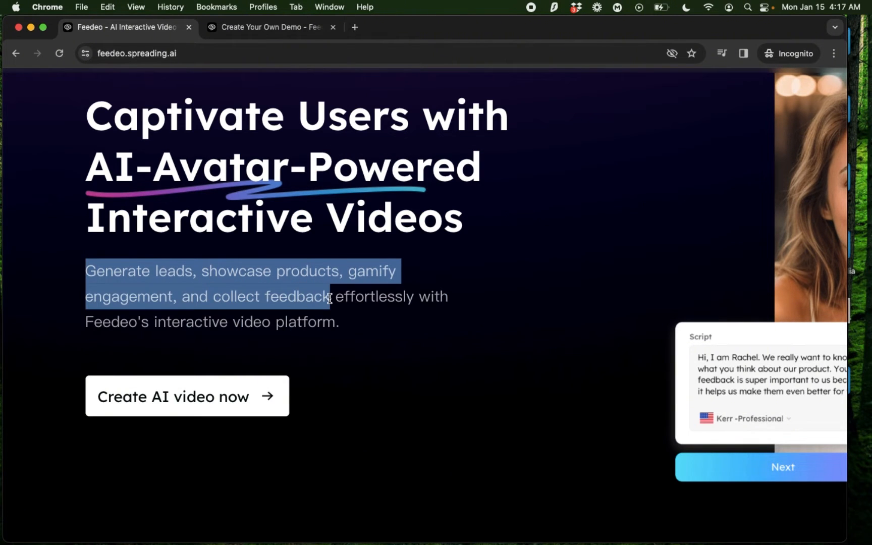
{"action": "left_click", "coordinate": [252, 28]}
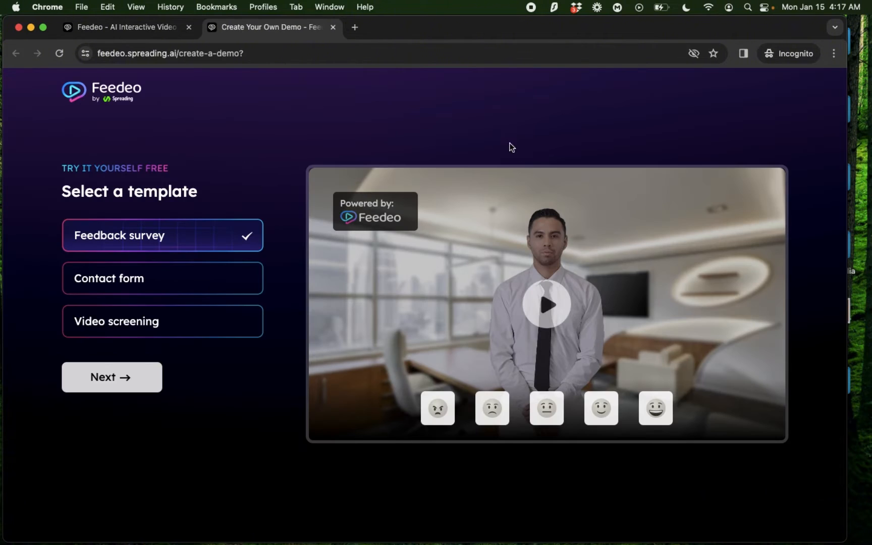
{"action": "left_click", "coordinate": [548, 308]}
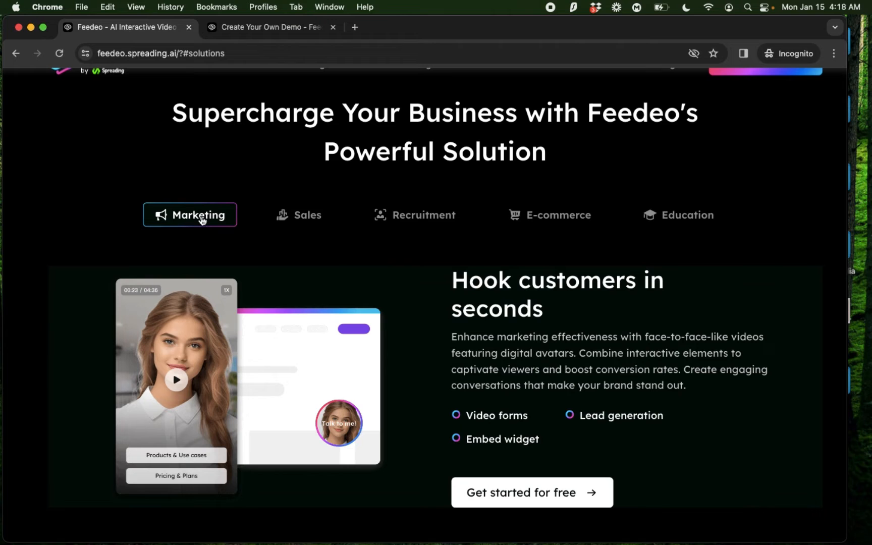
- View the Sales, Recruitment, E-commerce and Education use cases among the homepage's business solutions
{"action": "left_click", "coordinate": [288, 217]}
{"action": "left_click", "coordinate": [415, 217]}
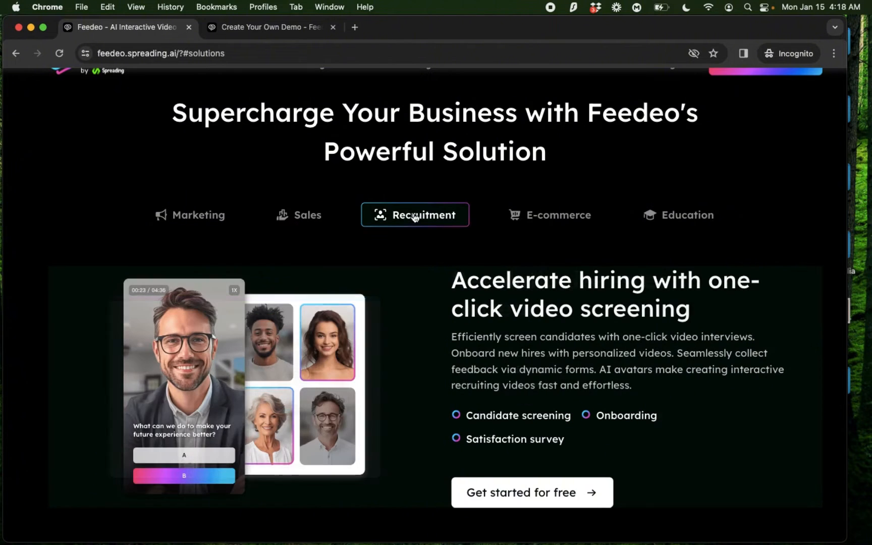
{"action": "left_click", "coordinate": [578, 217]}
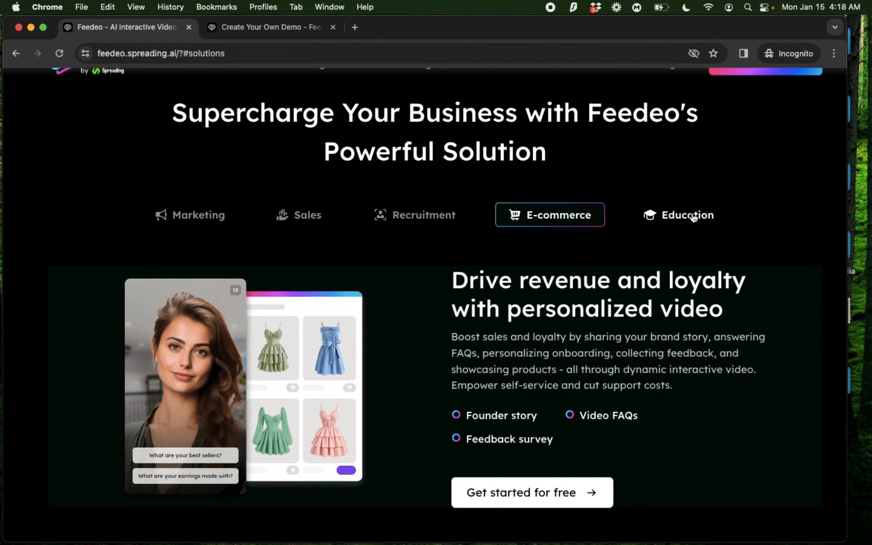
{"action": "left_click", "coordinate": [693, 218]}
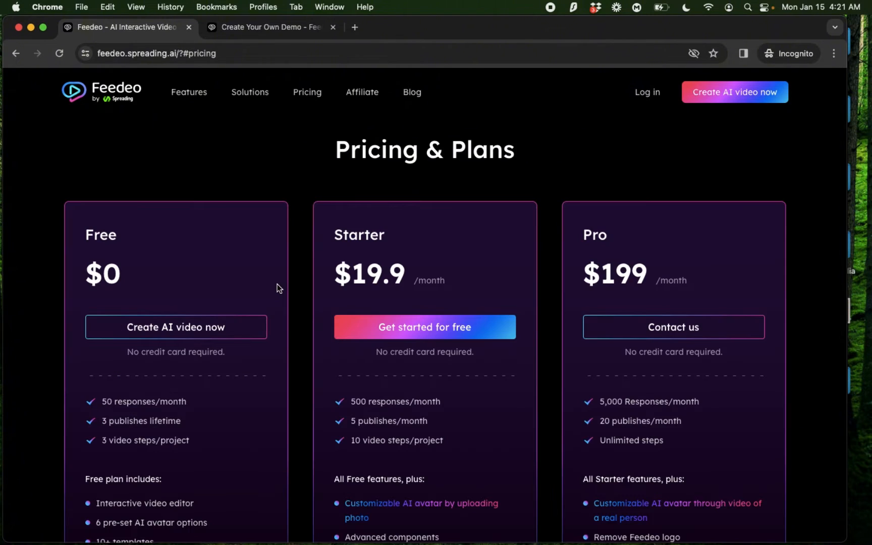
- Compare the features of the Free, Starter and Pro plans in the pricing section, highlighting the Free and Pro names
{"action": "scroll", "coordinate": [277, 283], "scroll_direction": "down", "scroll_amount": 3}
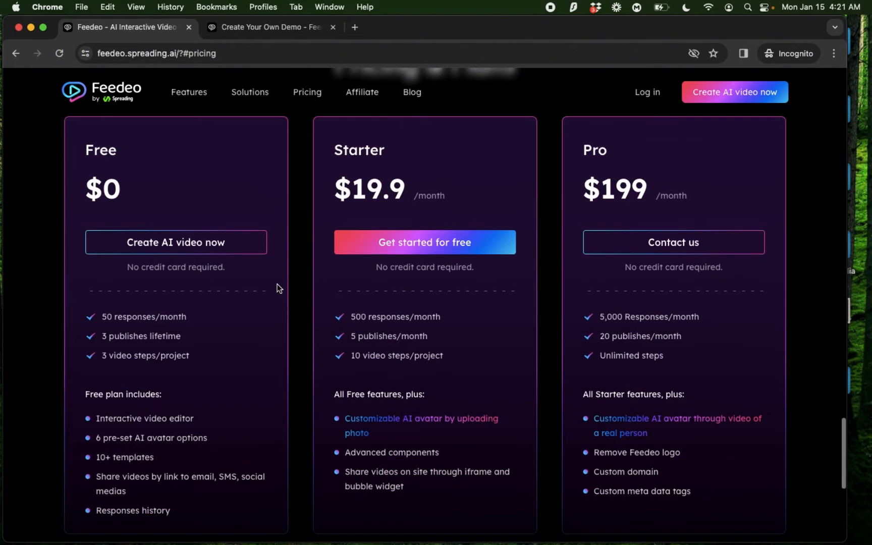
{"action": "double_click", "coordinate": [94, 151]}
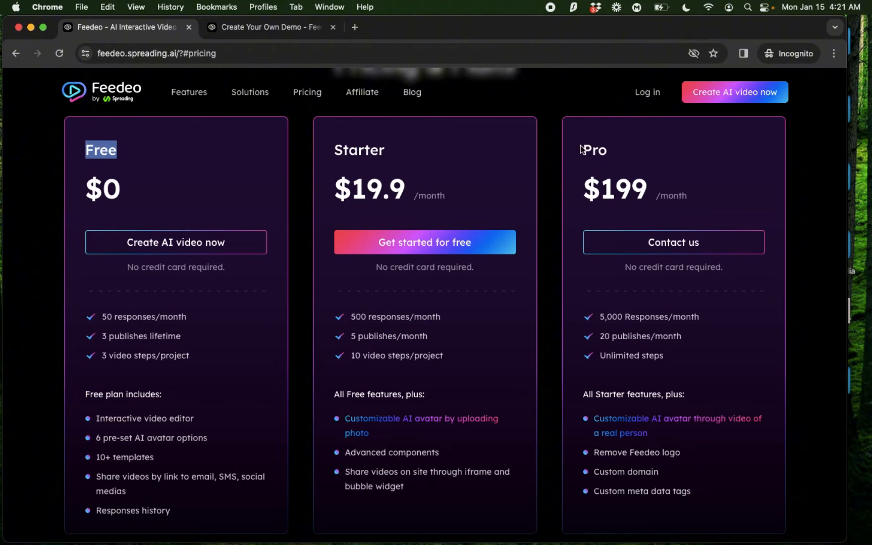
{"action": "left_click_drag", "start_coordinate": [581, 150], "coordinate": [626, 150]}
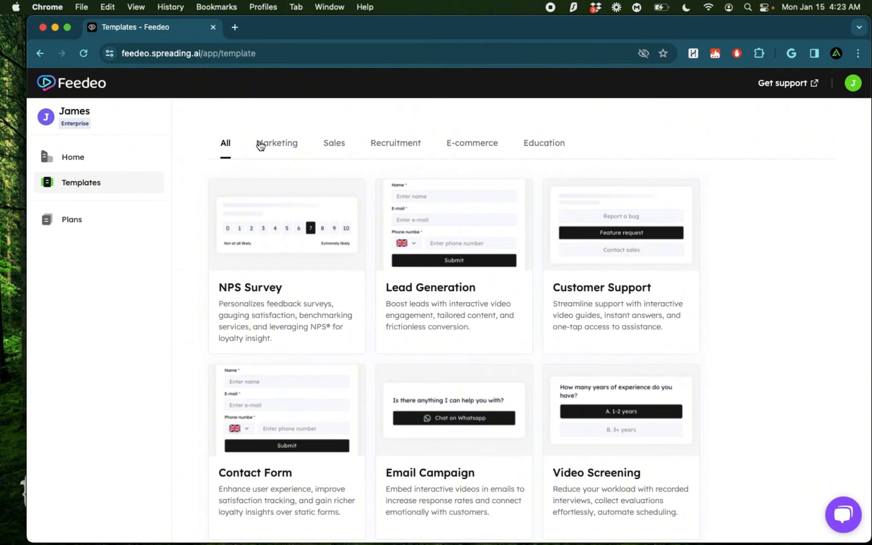
- Browse the template library's Marketing, Sales, Recruitment and E-commerce categories
{"action": "left_click", "coordinate": [261, 145]}
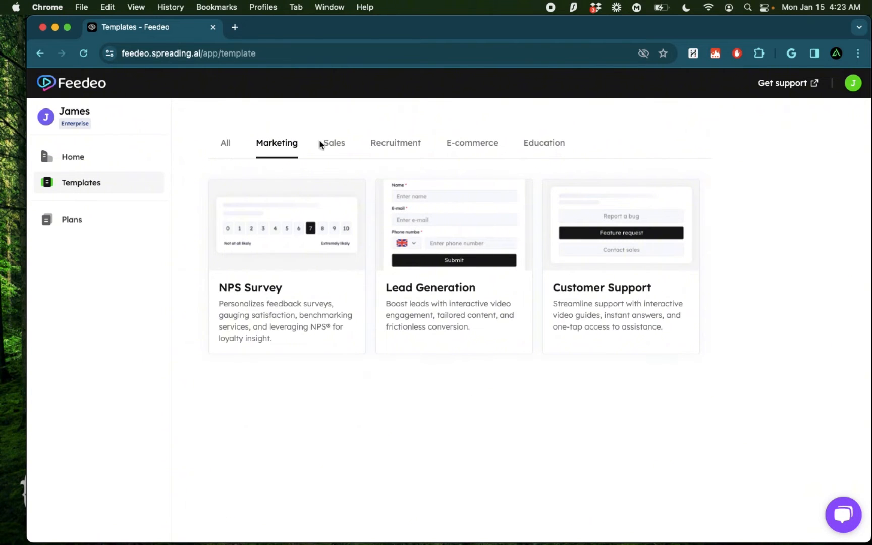
{"action": "left_click", "coordinate": [340, 144]}
{"action": "left_click", "coordinate": [407, 150]}
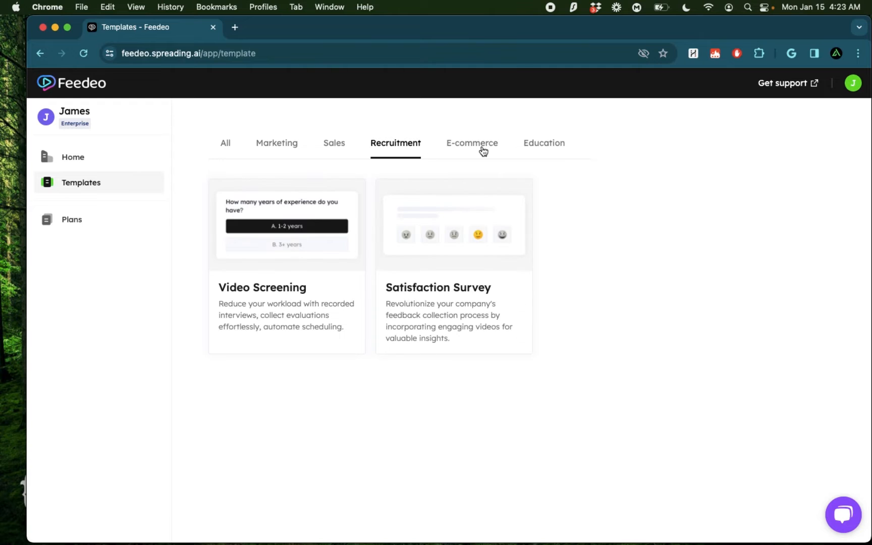
{"action": "left_click", "coordinate": [481, 150]}
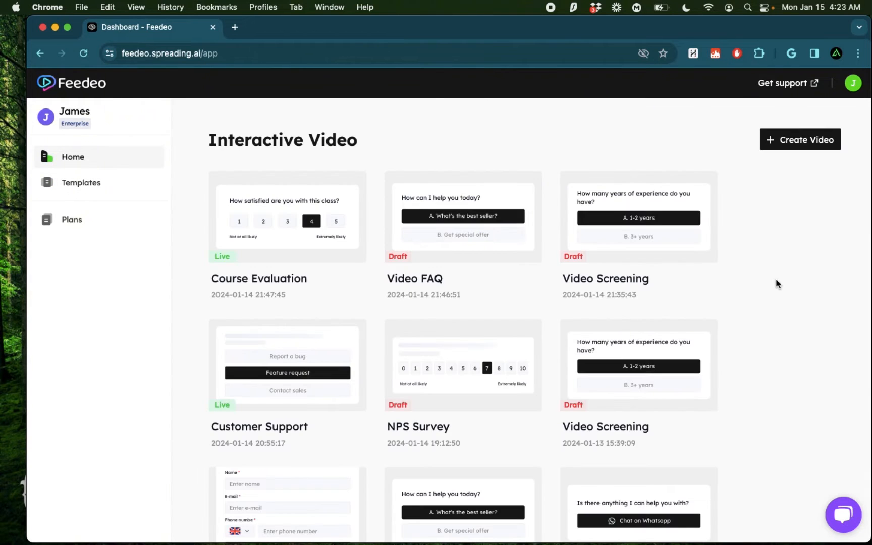
- Create a new interactive video from the Video Screening template in the Recruitment category
{"action": "left_click", "coordinate": [801, 144]}
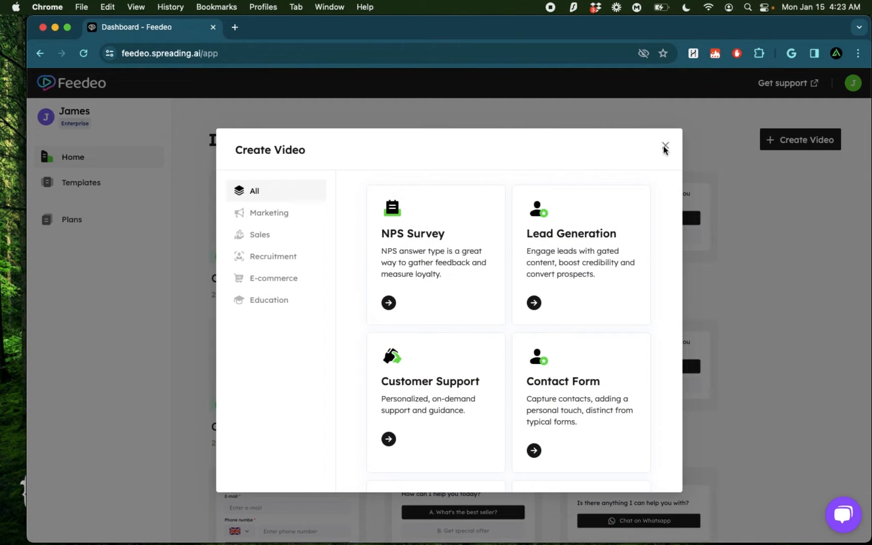
{"action": "left_click", "coordinate": [286, 213]}
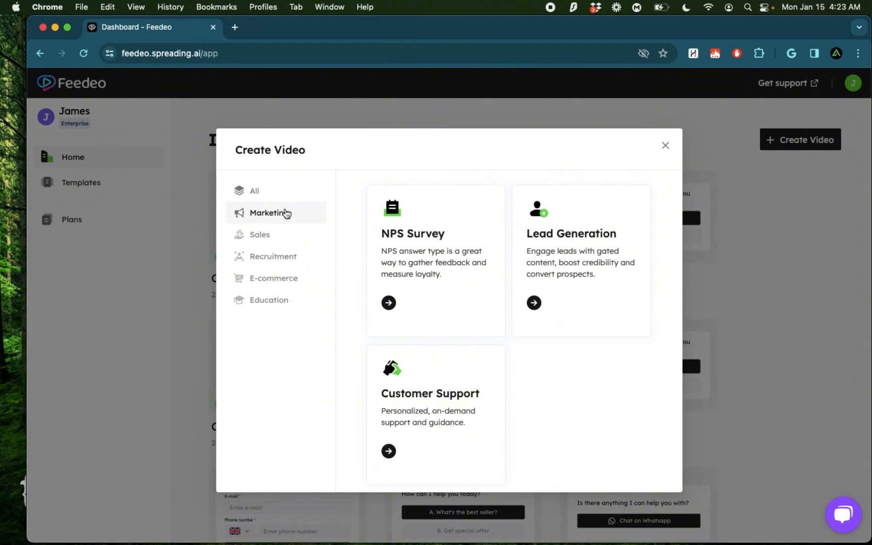
{"action": "left_click", "coordinate": [268, 259]}
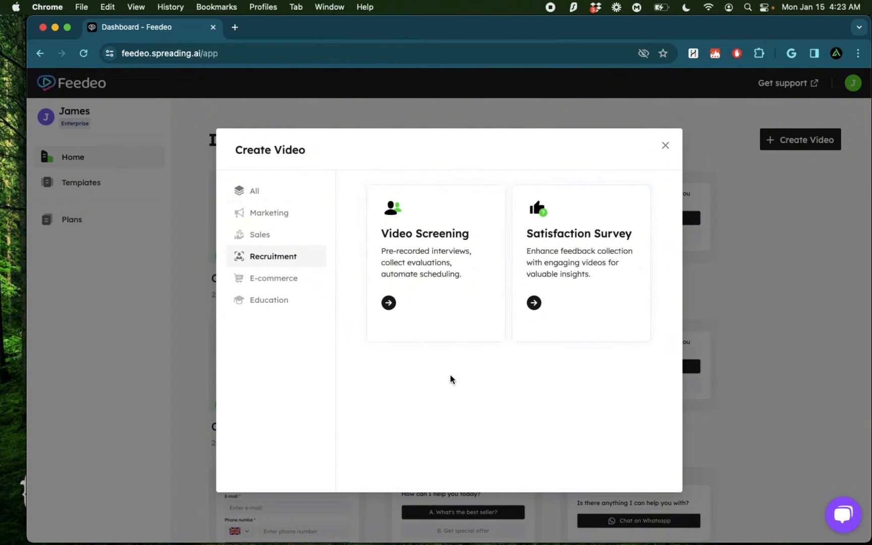
{"action": "scroll", "coordinate": [448, 243], "scroll_direction": "up", "scroll_amount": 4}
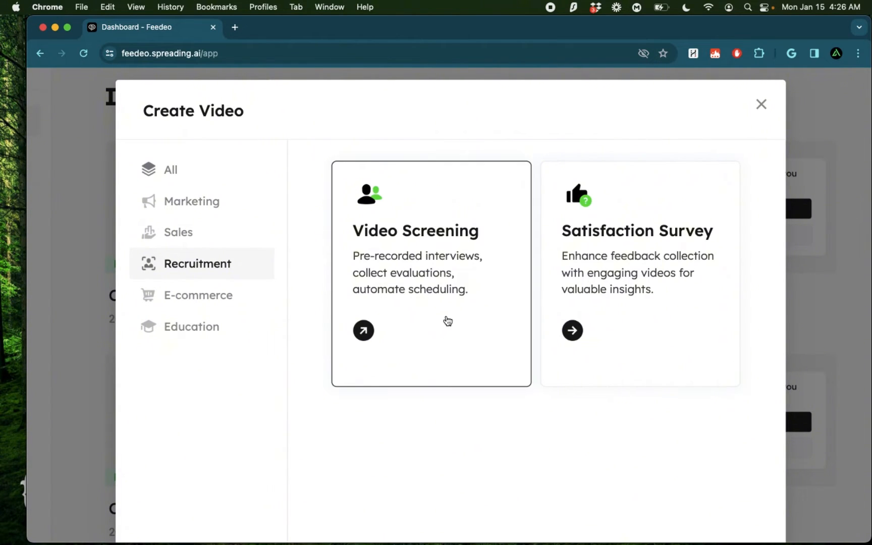
{"action": "left_click", "coordinate": [446, 320]}
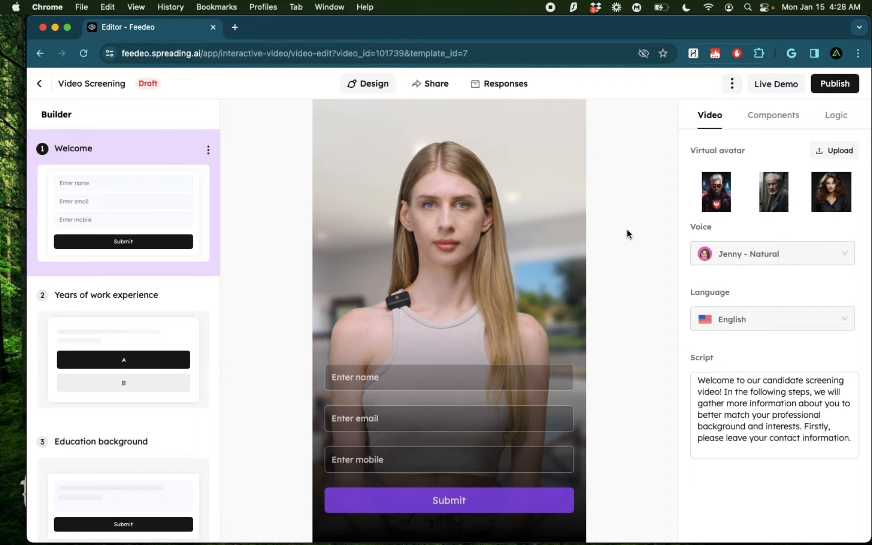
- Play the Video Screening template's live demo in desktop view, and close the demo to return to the editor
{"action": "left_click", "coordinate": [775, 85]}
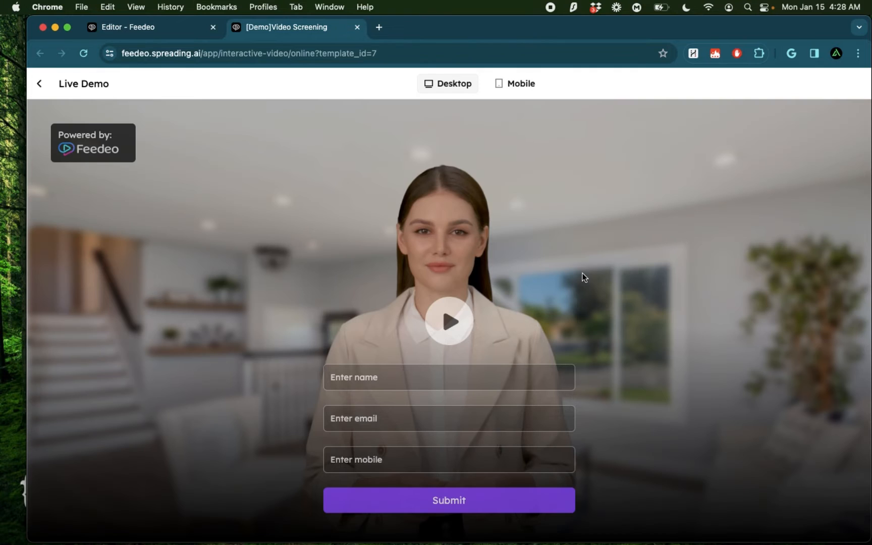
{"action": "left_click", "coordinate": [449, 322]}
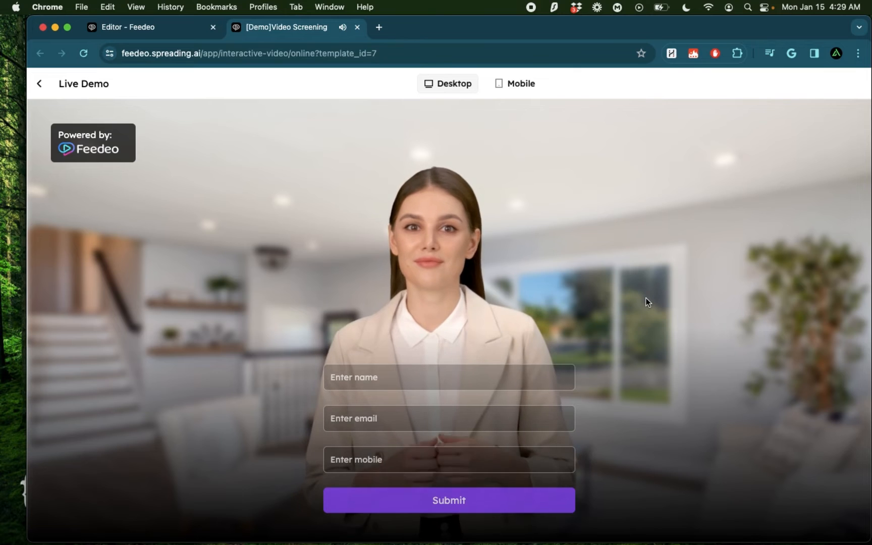
{"action": "key", "text": "super+w"}
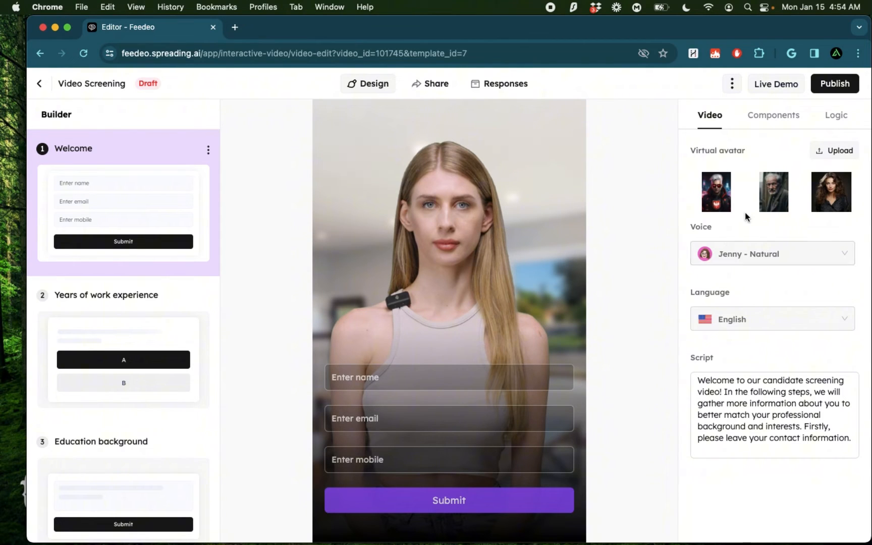
- Choose the blonde woman in the dark printed blazer as virtual avatar, sample the Monica - Friendly voice and set the voice to Alison - Warm
{"action": "scroll", "coordinate": [791, 203], "scroll_direction": "right", "scroll_amount": 3}
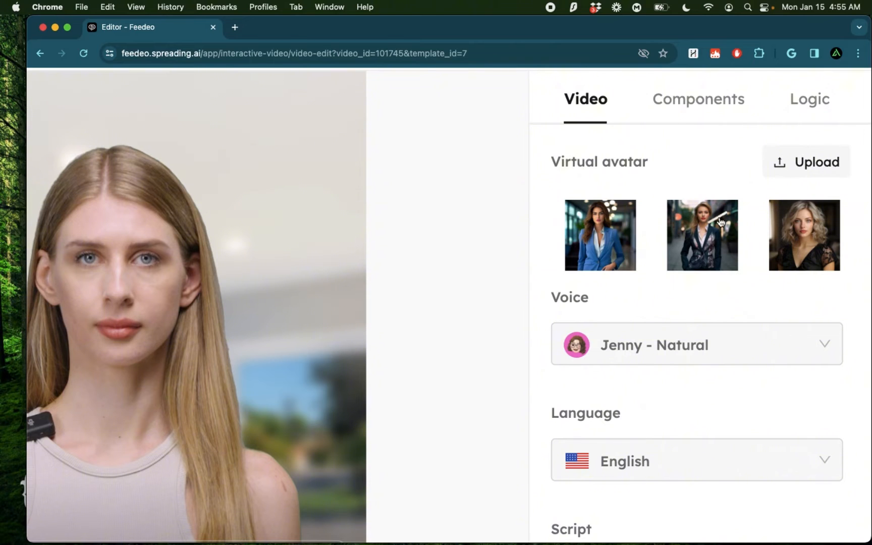
{"action": "left_click", "coordinate": [696, 235]}
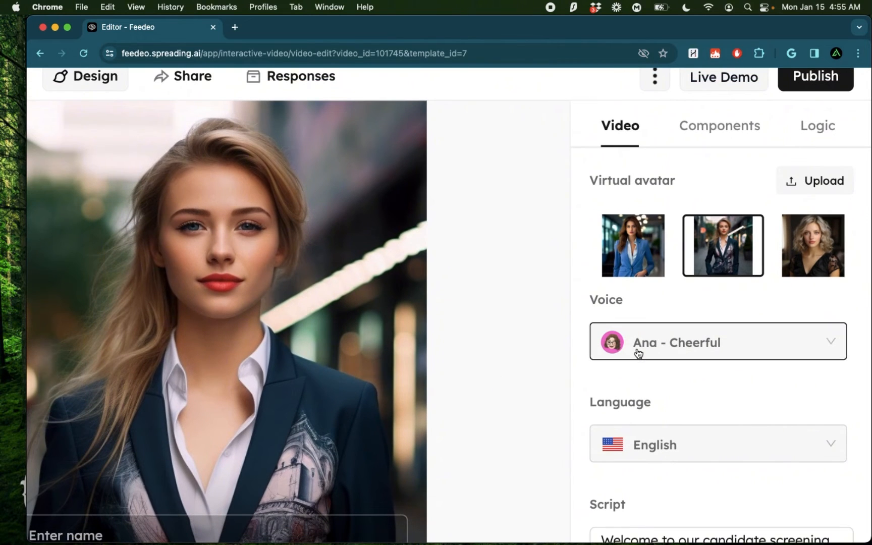
{"action": "left_click", "coordinate": [698, 343]}
{"action": "scroll", "coordinate": [741, 404], "scroll_direction": "down", "scroll_amount": 5}
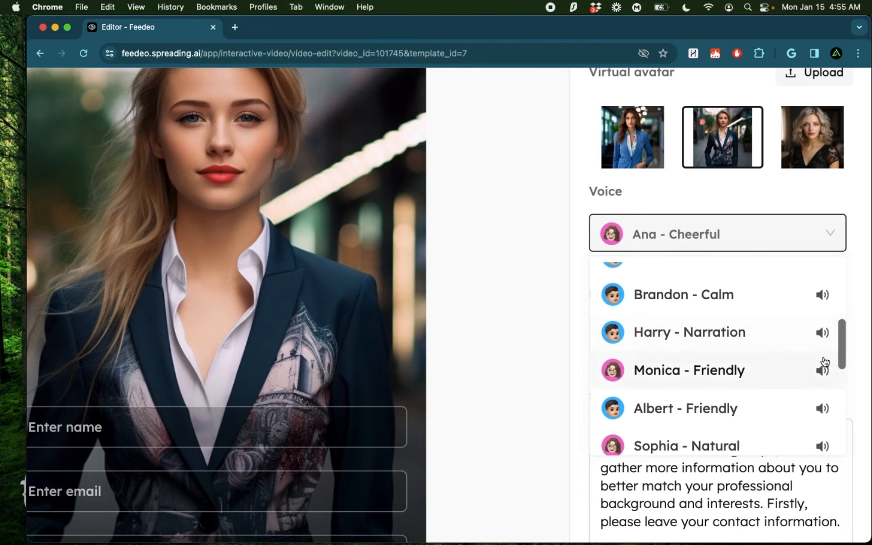
{"action": "left_click", "coordinate": [822, 370]}
{"action": "scroll", "coordinate": [755, 356], "scroll_direction": "down", "scroll_amount": 1}
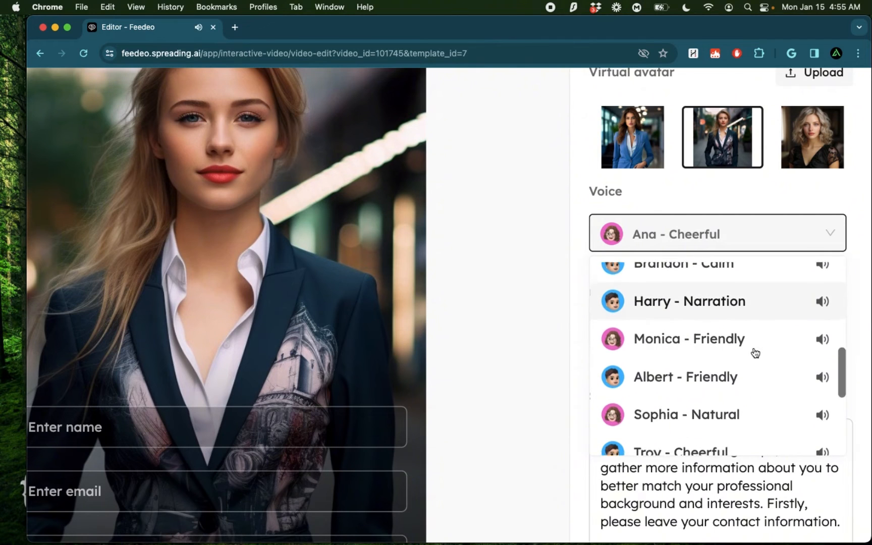
{"action": "scroll", "coordinate": [755, 353], "scroll_direction": "down", "scroll_amount": 2}
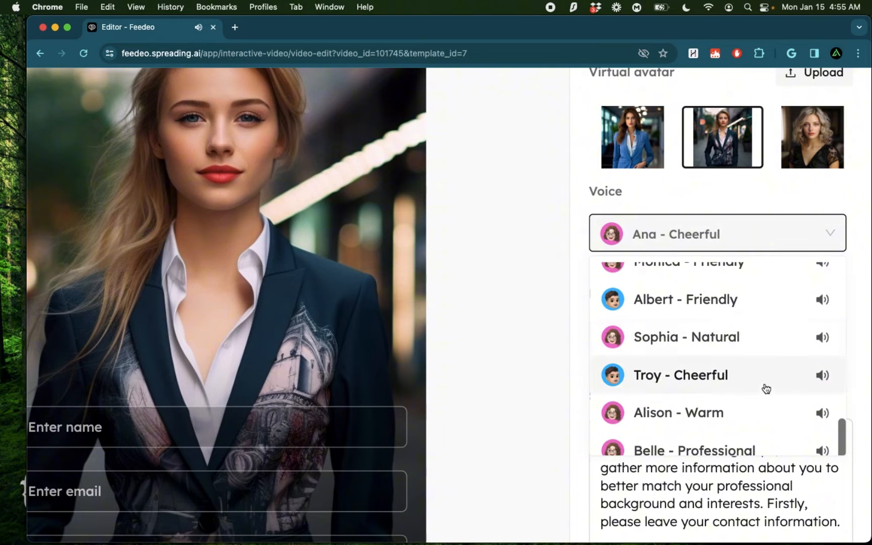
{"action": "scroll", "coordinate": [763, 387], "scroll_direction": "down", "scroll_amount": 1}
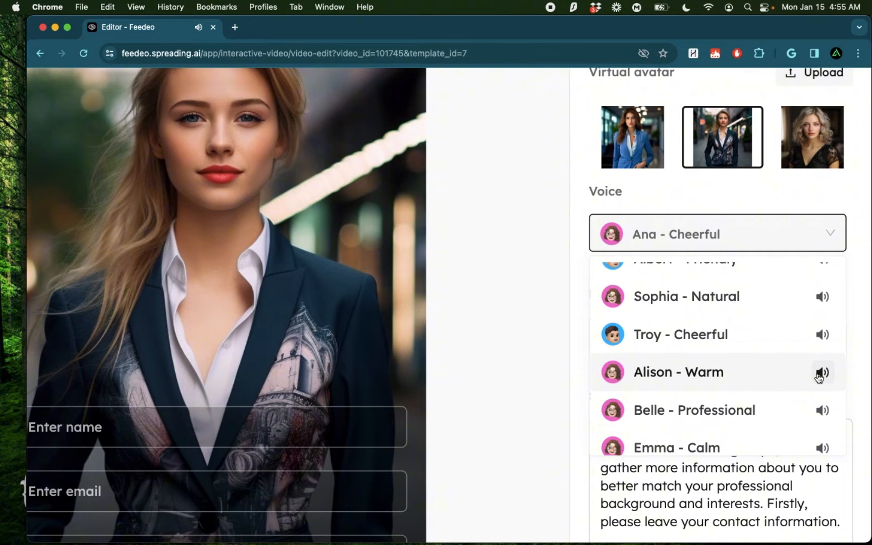
{"action": "left_click", "coordinate": [696, 379]}
- Replace the Welcome script with "Welcome to sodapop tech. Please provide your information for the role of : Software Engineer"
{"action": "scroll", "coordinate": [662, 365], "scroll_direction": "down", "scroll_amount": 5}
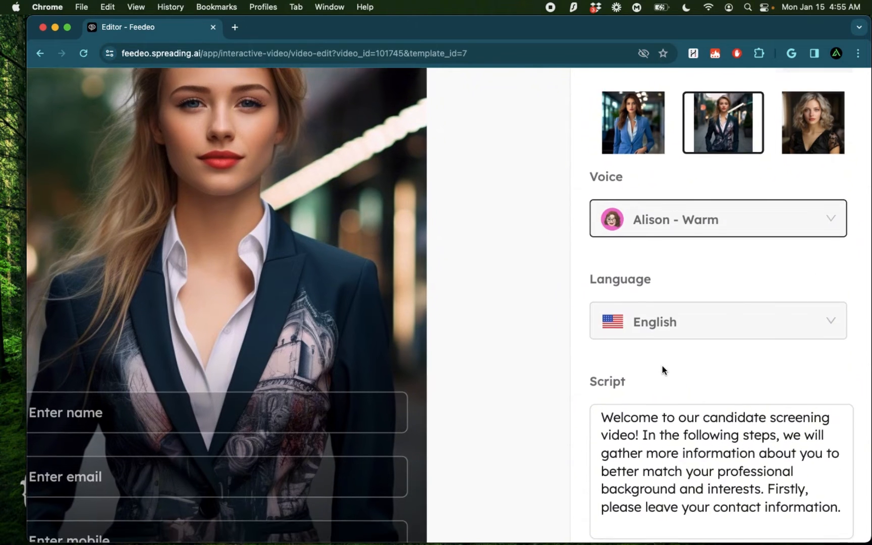
{"action": "left_click", "coordinate": [705, 340]}
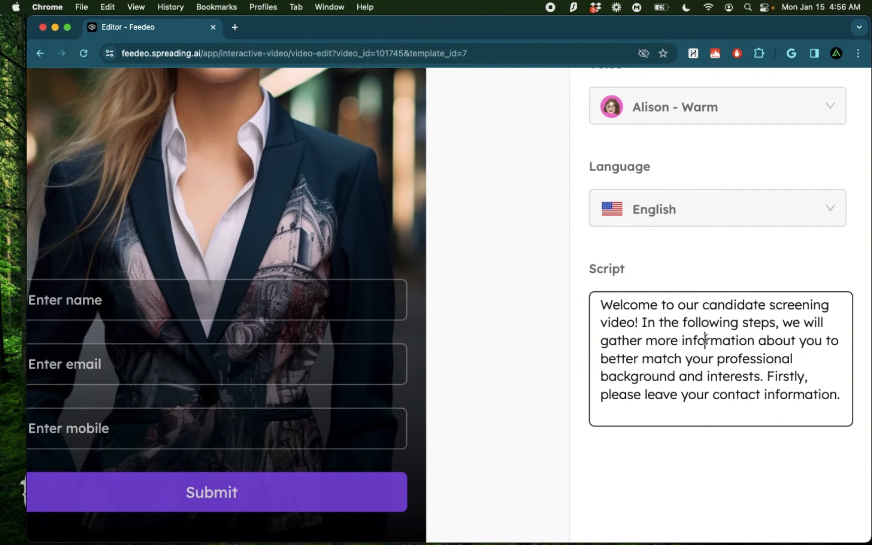
{"action": "key", "text": "super+a"}
{"action": "type", "text": "Wled"}
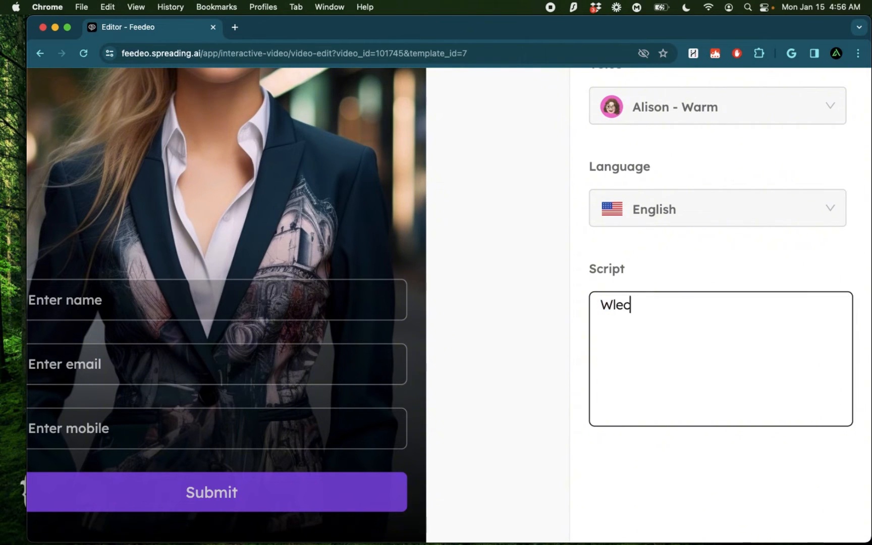
{"action": "key", "text": "BackSpace"}
{"action": "key", "text": "BackSpace"}
{"action": "key", "text": "BackSpace"}
{"action": "type", "text": "elcomt of"}
{"action": "key", "text": "BackSpace"}
{"action": "key", "text": "BackSpace"}
{"action": "key", "text": "BackSpace"}
{"action": "key", "text": "BackSpace"}
{"action": "key", "text": "BackSpace"}
{"action": "type", "text": "e"}
{"action": "key", "text": "BackSpace"}
{"action": "type", "text": "me to soda"}
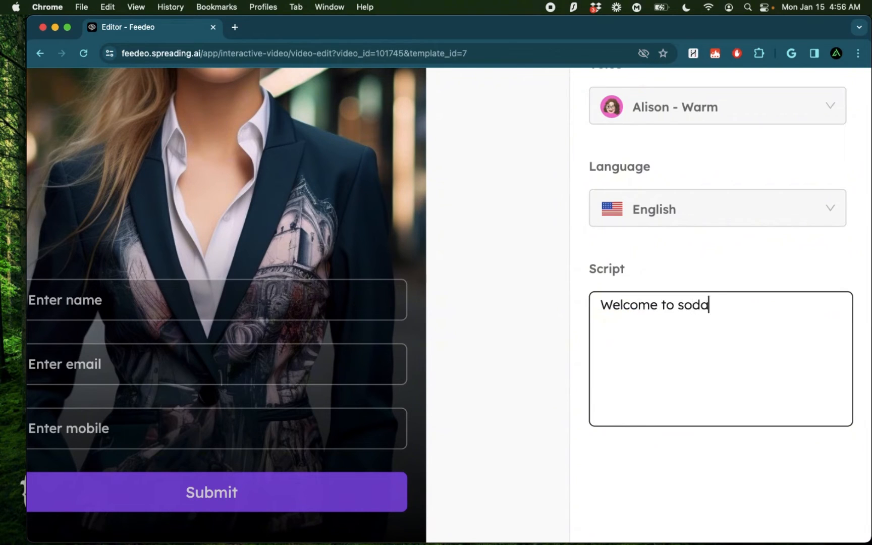
{"action": "type", "text": "pop tech. "}
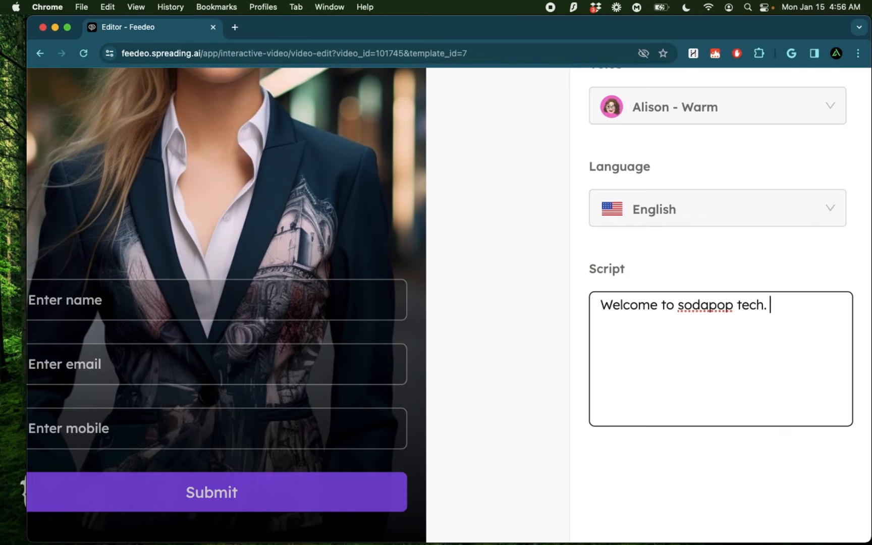
{"action": "type", "text": "Please provide your i"}
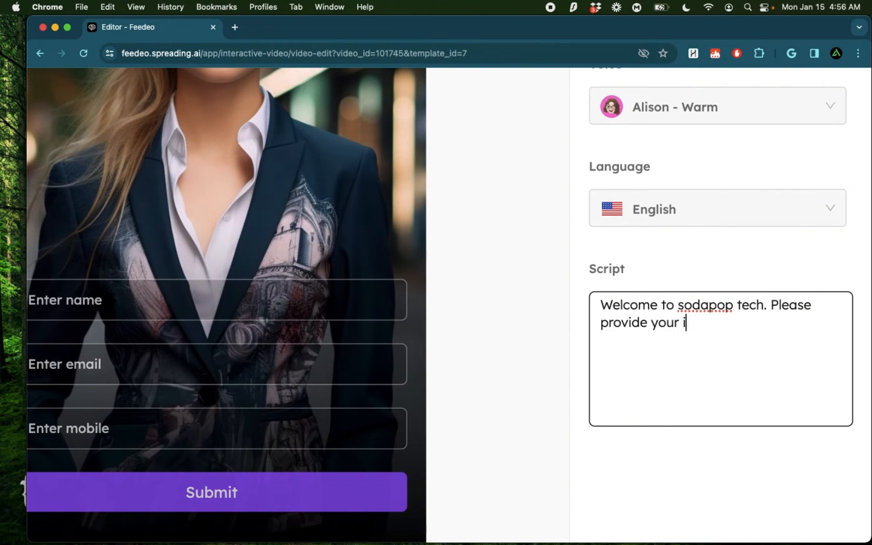
{"action": "type", "text": "nformation for the "}
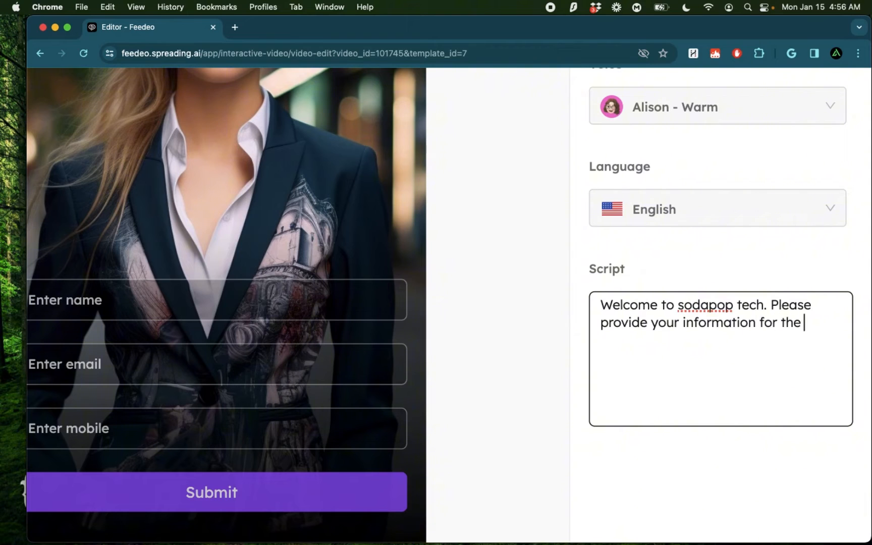
{"action": "type", "text": "role of : Software En"}
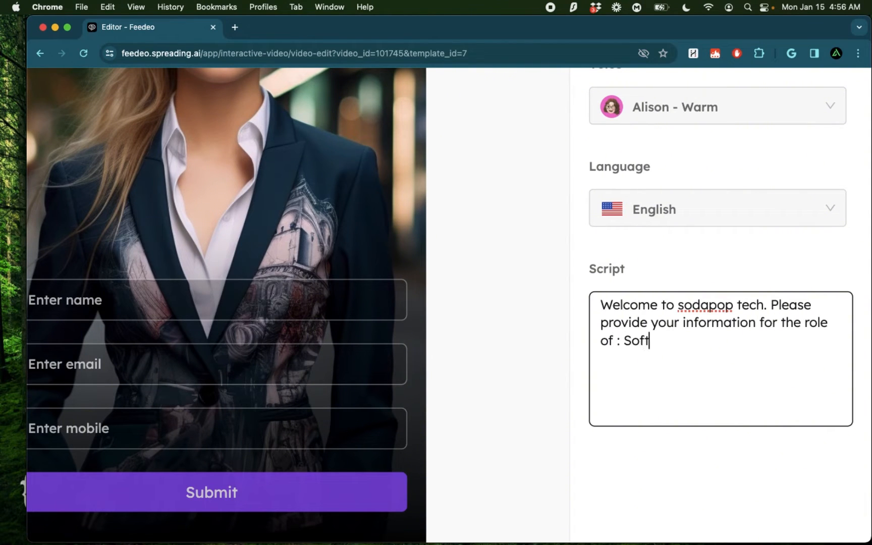
{"action": "type", "text": "ginee"}
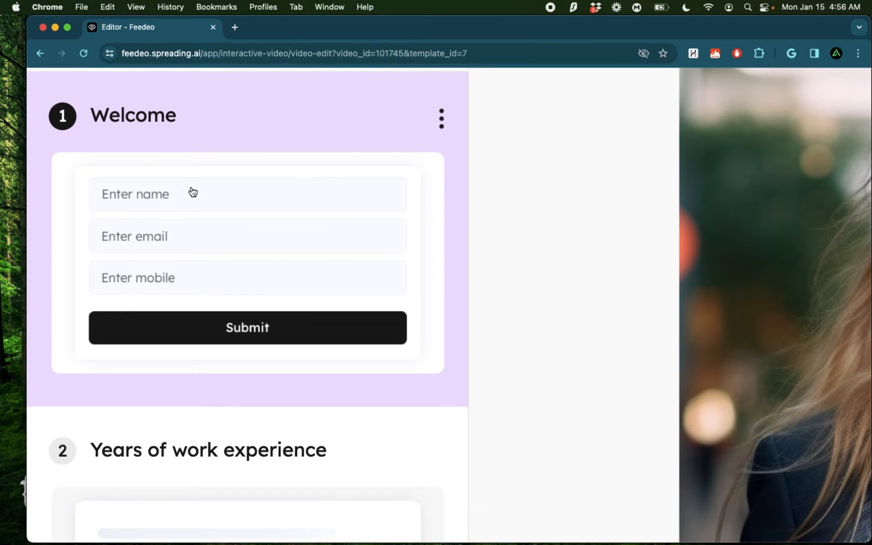
- Look over the screening sections, publish the Video Screening video, and play it from its public link
{"action": "scroll", "coordinate": [325, 234], "scroll_direction": "down", "scroll_amount": 1}
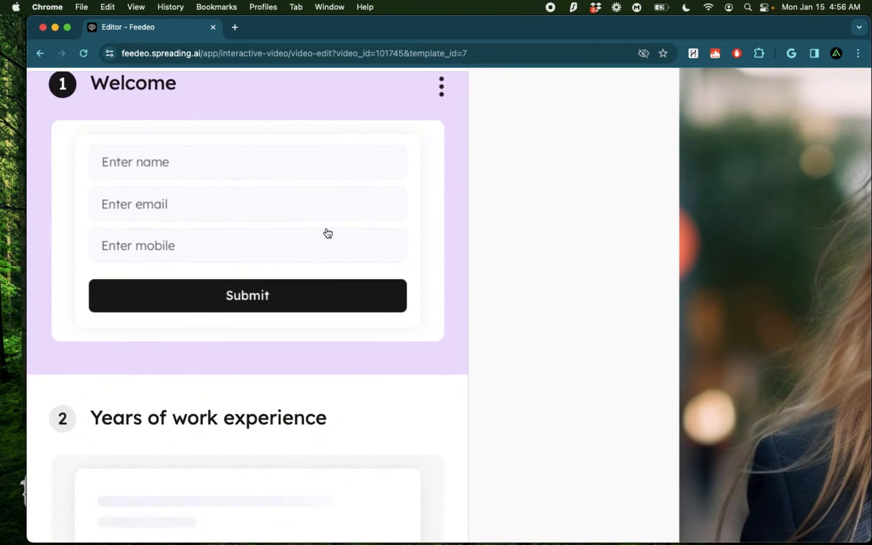
{"action": "scroll", "coordinate": [327, 233], "scroll_direction": "down", "scroll_amount": 5}
{"action": "scroll", "coordinate": [272, 290], "scroll_direction": "down", "scroll_amount": 10}
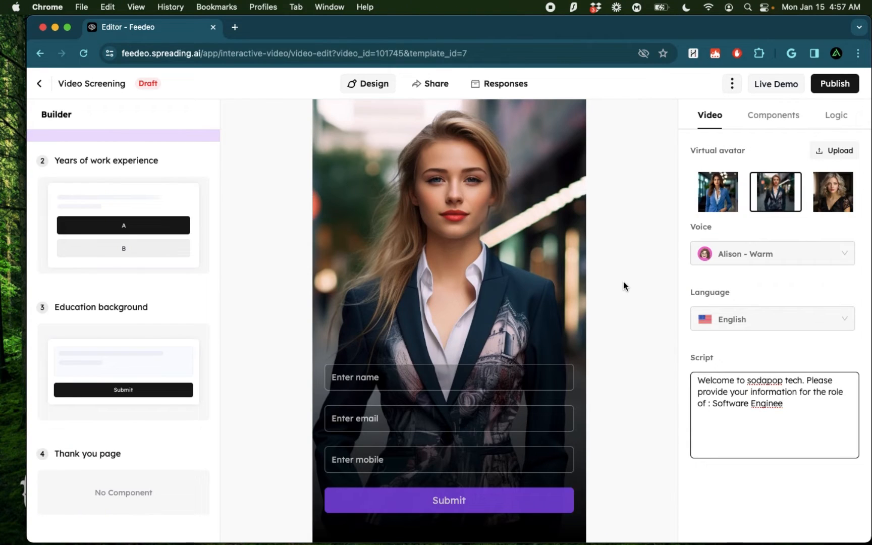
{"action": "left_click", "coordinate": [837, 82]}
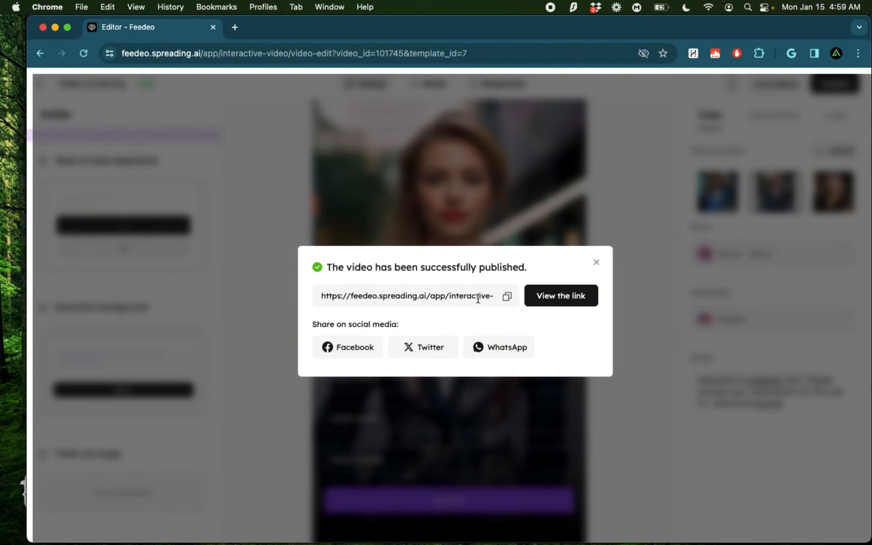
{"action": "left_click", "coordinate": [563, 299]}
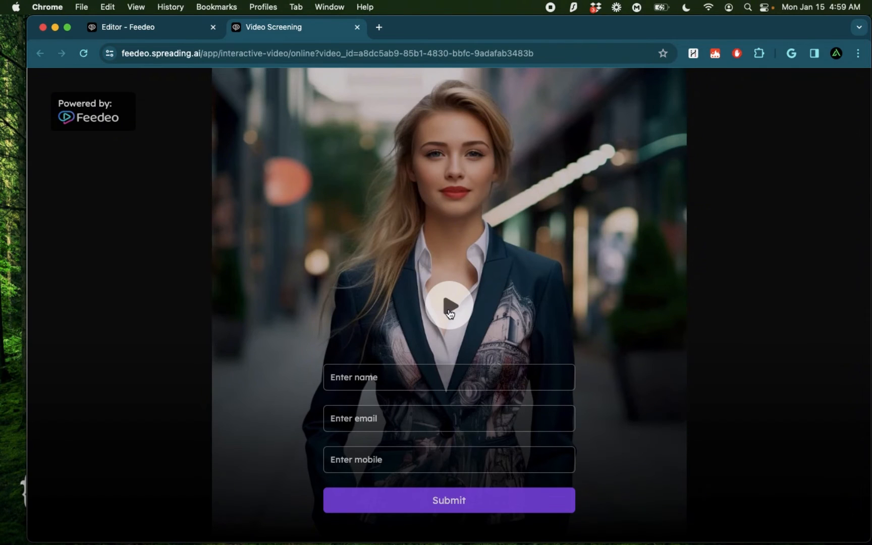
{"action": "left_click", "coordinate": [450, 313]}
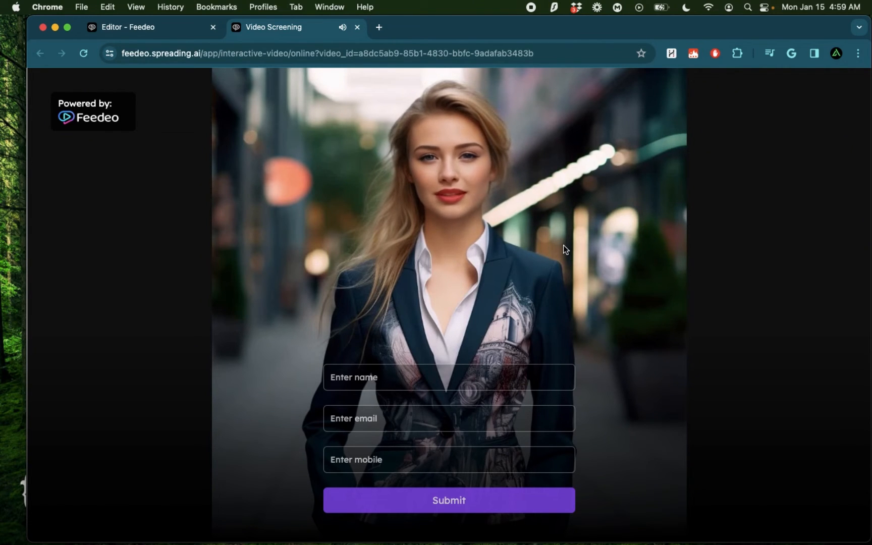
- Return to the editor, close the publishing dialog and complete the last word of the script as "Engineer"
{"action": "left_click", "coordinate": [166, 31]}
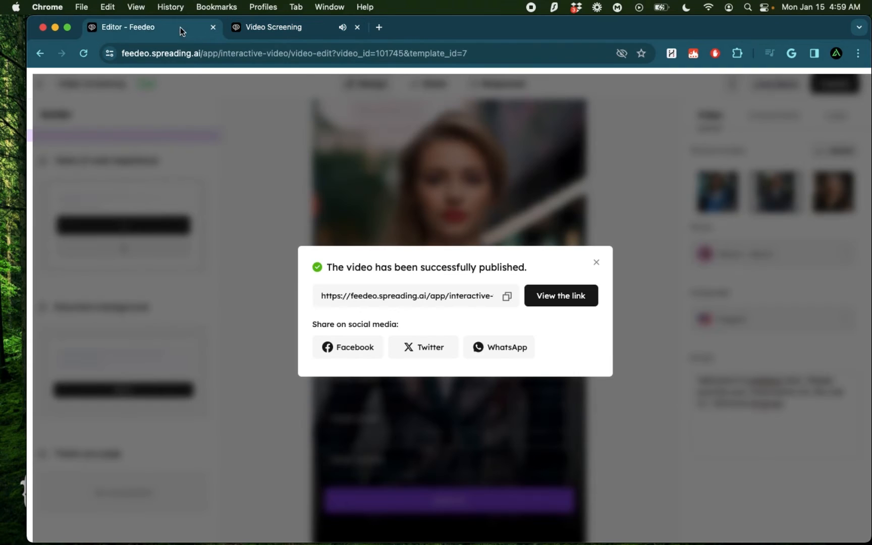
{"action": "left_click", "coordinate": [599, 262]}
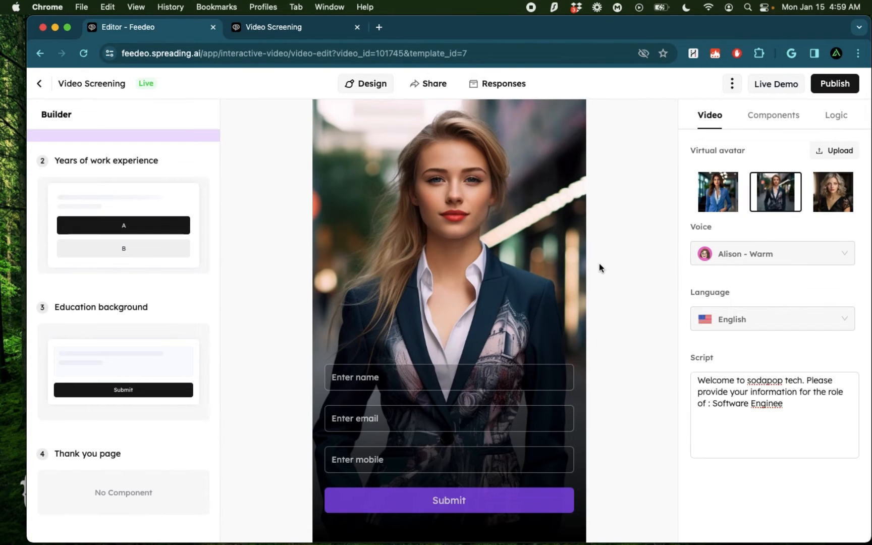
{"action": "left_click", "coordinate": [795, 437]}
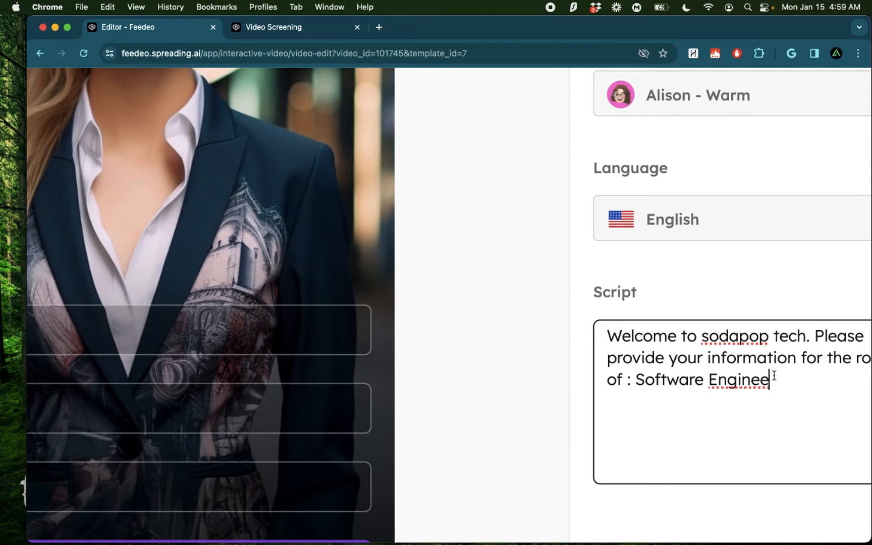
{"action": "type", "text": "r"}
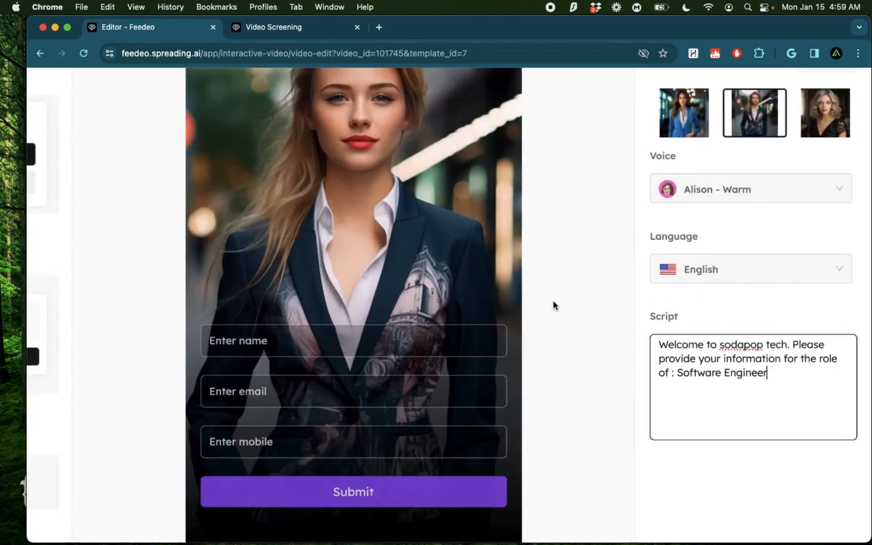
{"action": "scroll", "coordinate": [553, 302], "scroll_direction": "down", "scroll_amount": 2}
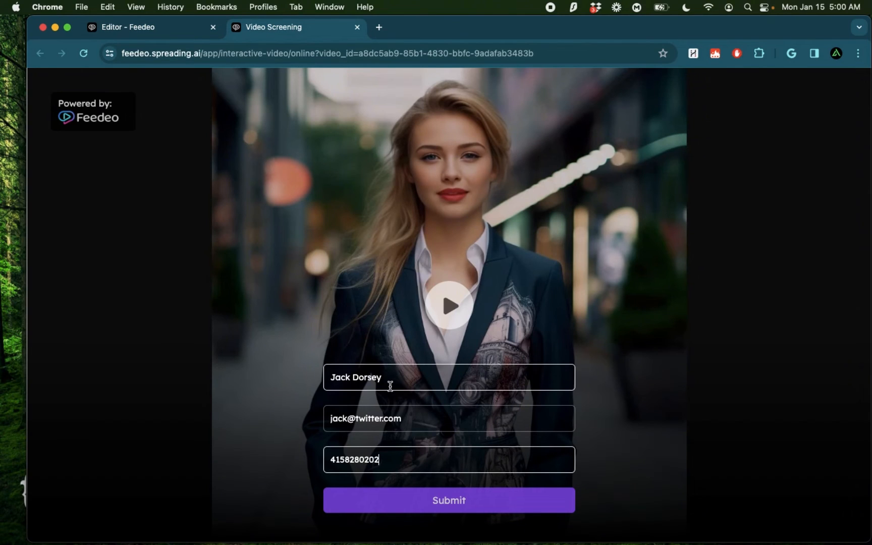
- In the published video, submit the candidate's contact details and answer the work experience question with "More than 5 years"
{"action": "left_click", "coordinate": [452, 504]}
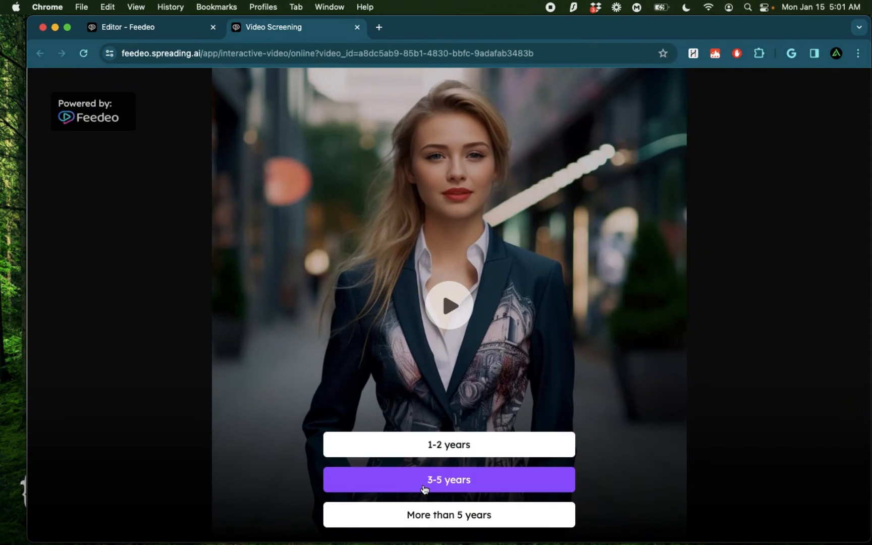
{"action": "left_click", "coordinate": [462, 516]}
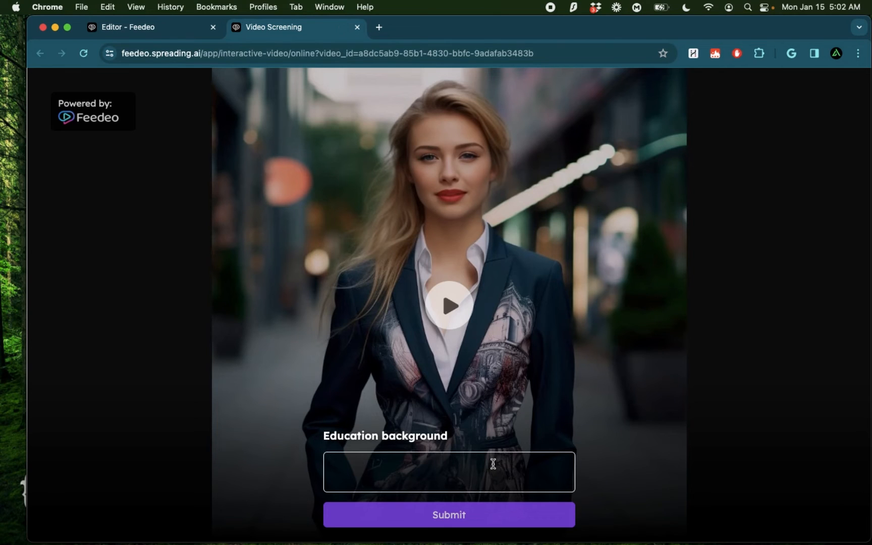
- Answer Education background with "I have a masters degree in computer science and a bachelors degree in electronics engineering. I am also AWS certified" and submit
{"action": "type", "text": "I have a masters dergree"}
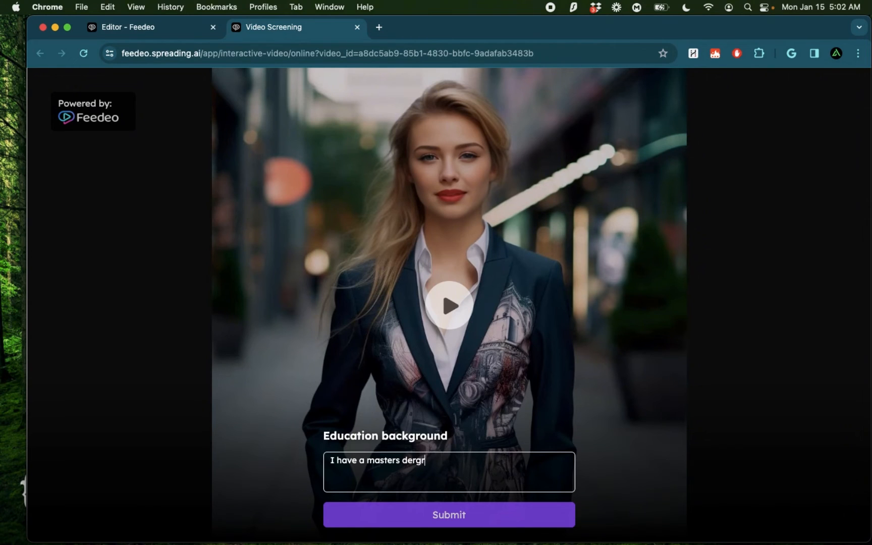
{"action": "key", "text": "BackSpace"}
{"action": "key", "text": "BackSpace"}
{"action": "key", "text": "BackSpace"}
{"action": "key", "text": "BackSpace"}
{"action": "key", "text": "BackSpace"}
{"action": "type", "text": "gree in computer scie"}
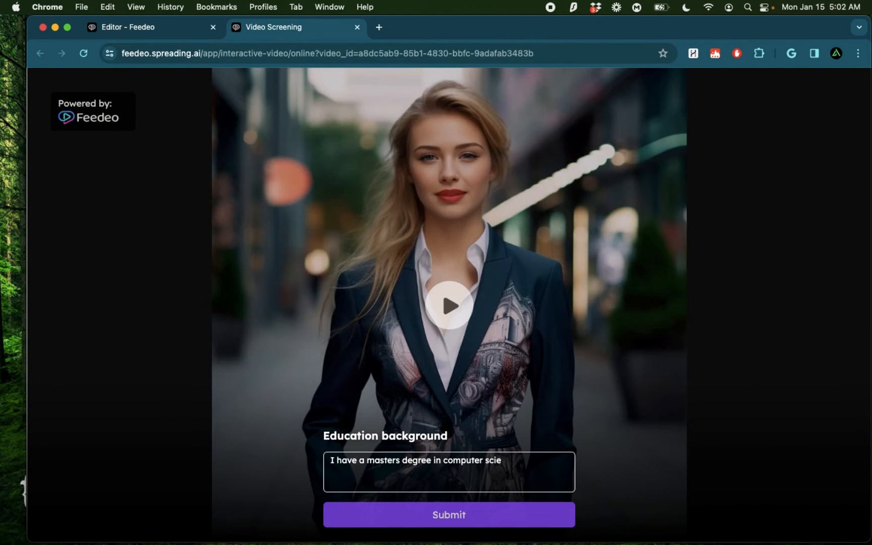
{"action": "type", "text": "nce and a bachelors degre"}
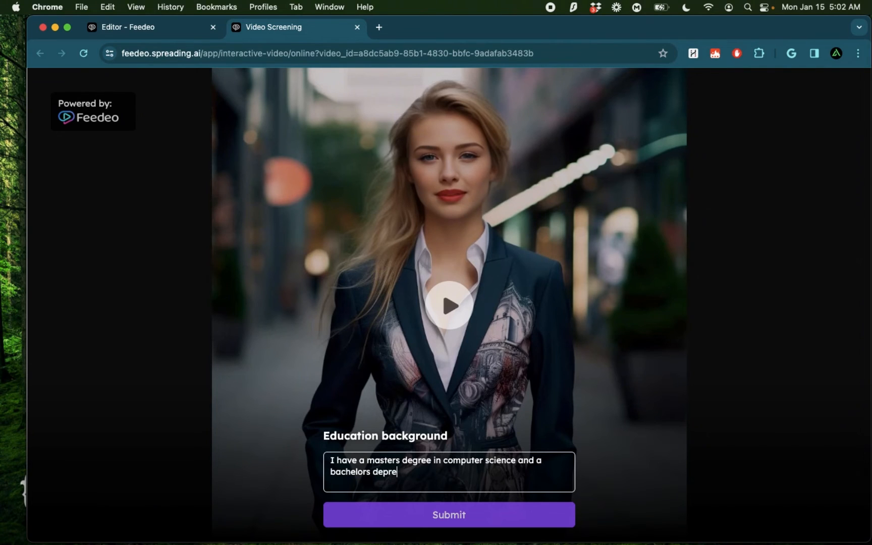
{"action": "key", "text": "BackSpace"}
{"action": "key", "text": "BackSpace"}
{"action": "key", "text": "BackSpace"}
{"action": "type", "text": "gree in"}
{"action": "type", "text": " electrn"}
{"action": "type", "text": "nics engineering. "}
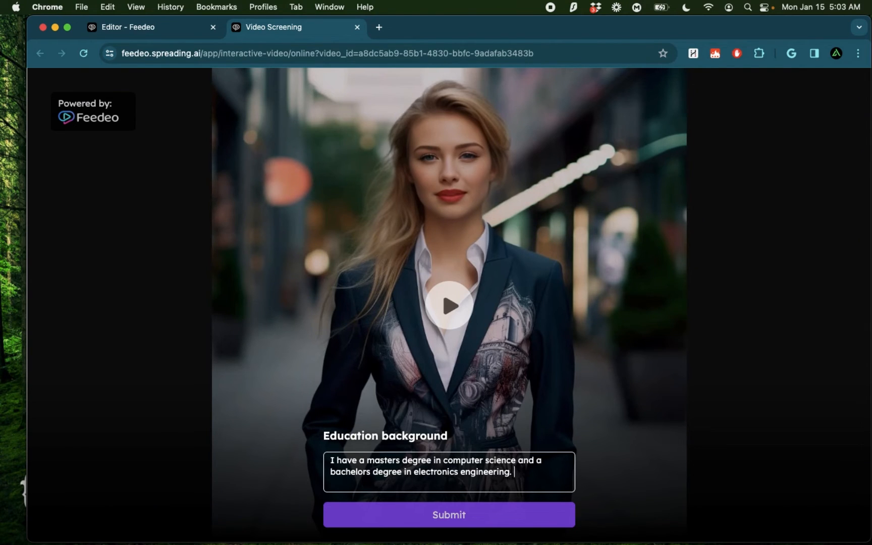
{"action": "type", "text": "I am also AWS certific"}
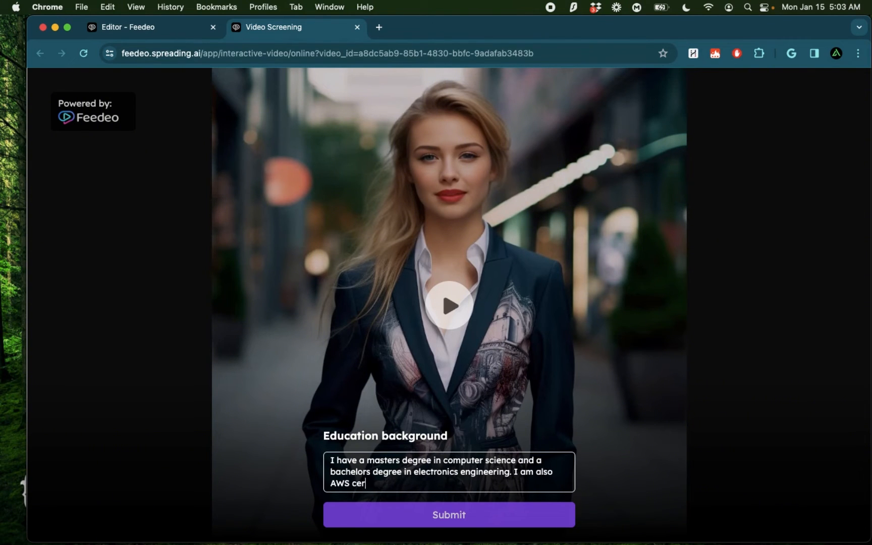
{"action": "type", "text": "d"}
{"action": "left_click", "coordinate": [452, 518]}
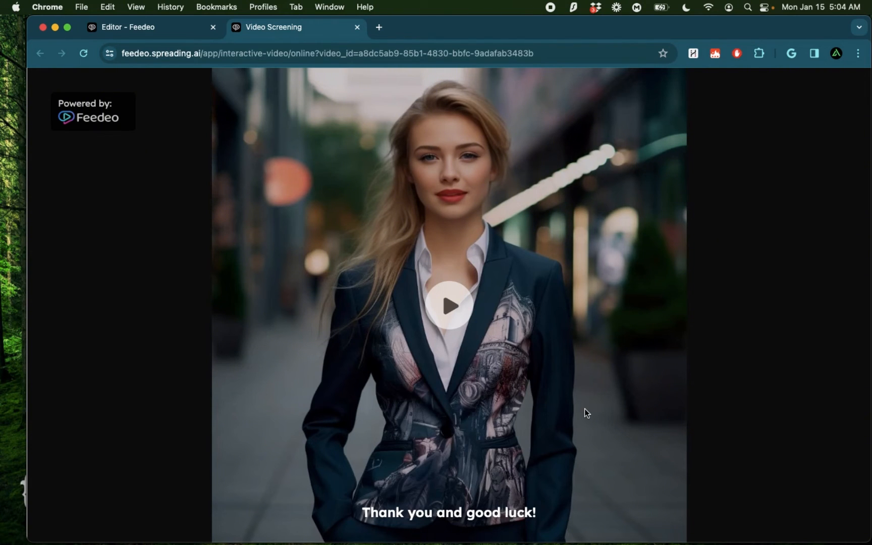
- Return to the editor, open the video's responses and examine the candidate's submitted name, mobile and email
{"action": "left_click", "coordinate": [154, 27]}
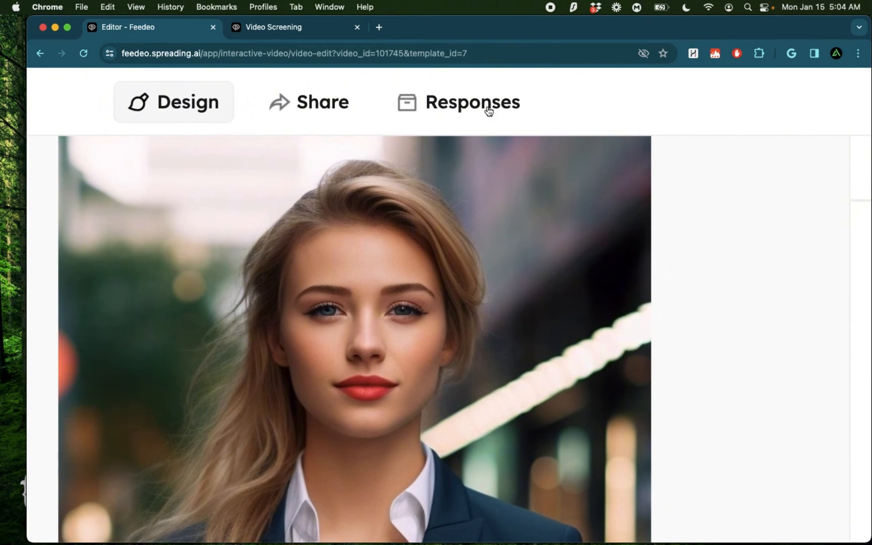
{"action": "left_click", "coordinate": [483, 111]}
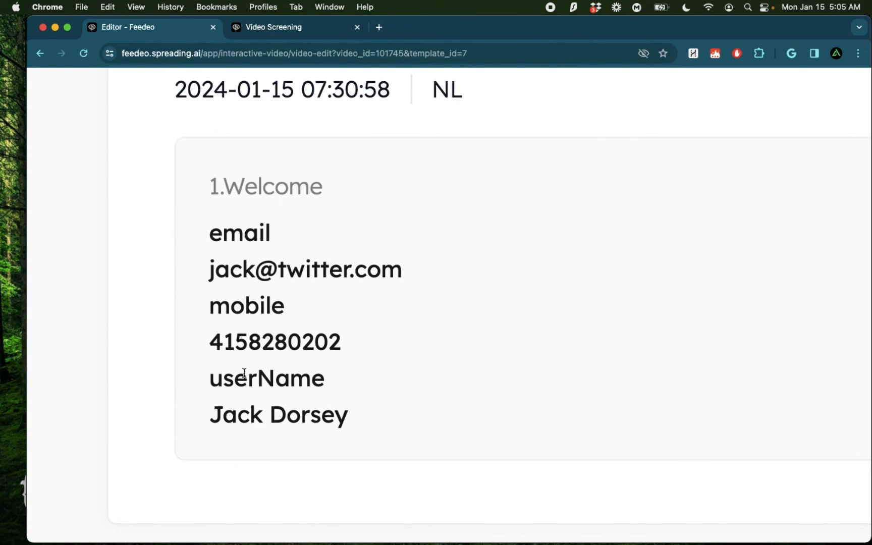
{"action": "left_click_drag", "start_coordinate": [211, 378], "coordinate": [339, 378]}
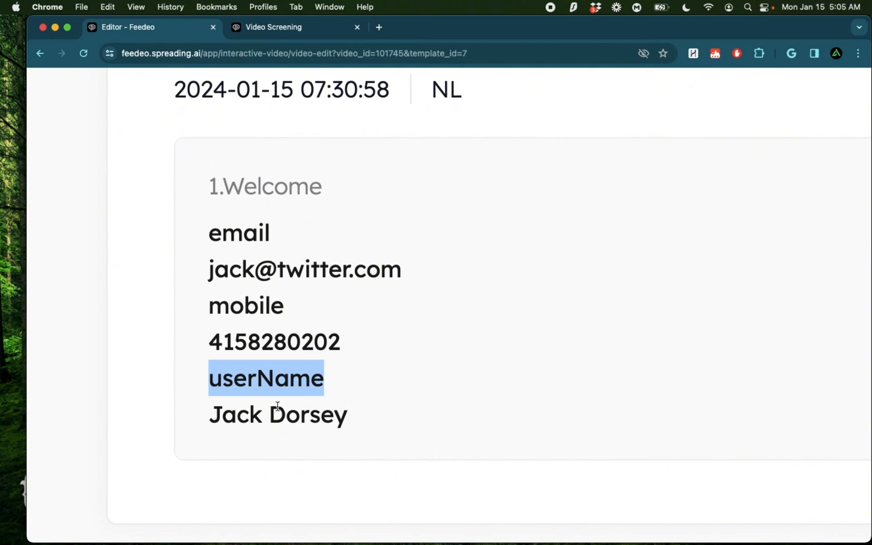
{"action": "left_click", "coordinate": [214, 419]}
{"action": "left_click_drag", "start_coordinate": [215, 419], "coordinate": [367, 402]}
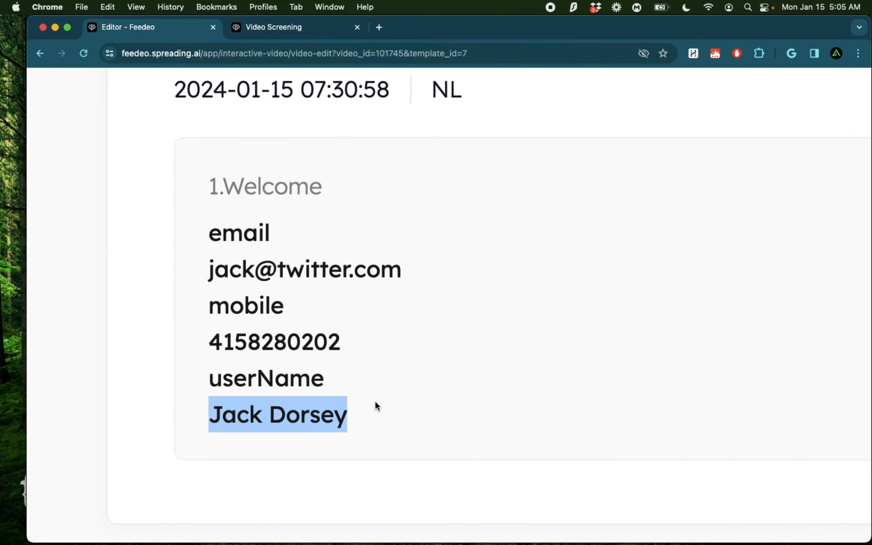
{"action": "left_click_drag", "start_coordinate": [208, 342], "coordinate": [338, 343]}
{"action": "left_click_drag", "start_coordinate": [213, 274], "coordinate": [379, 273]}
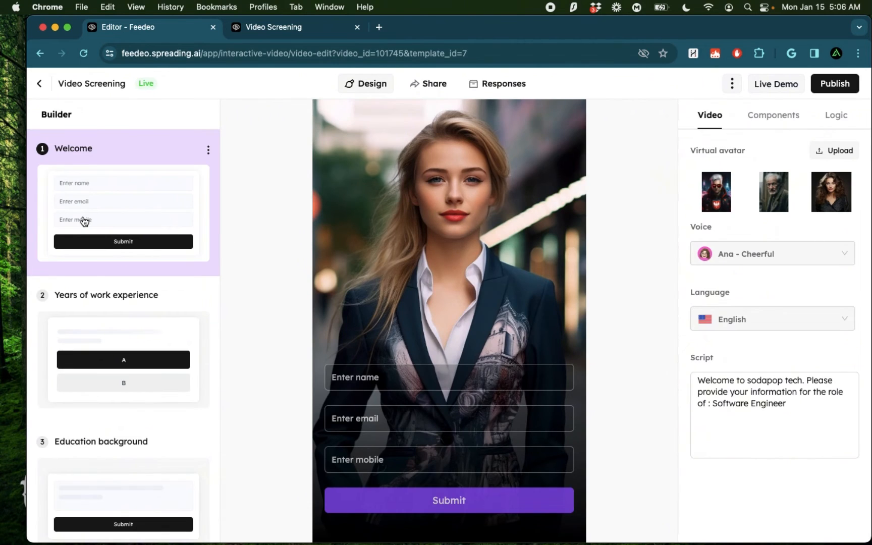
{"action": "scroll", "coordinate": [84, 222], "scroll_direction": "up", "scroll_amount": 5}
{"action": "scroll", "coordinate": [84, 222], "scroll_direction": "up", "scroll_amount": 2}
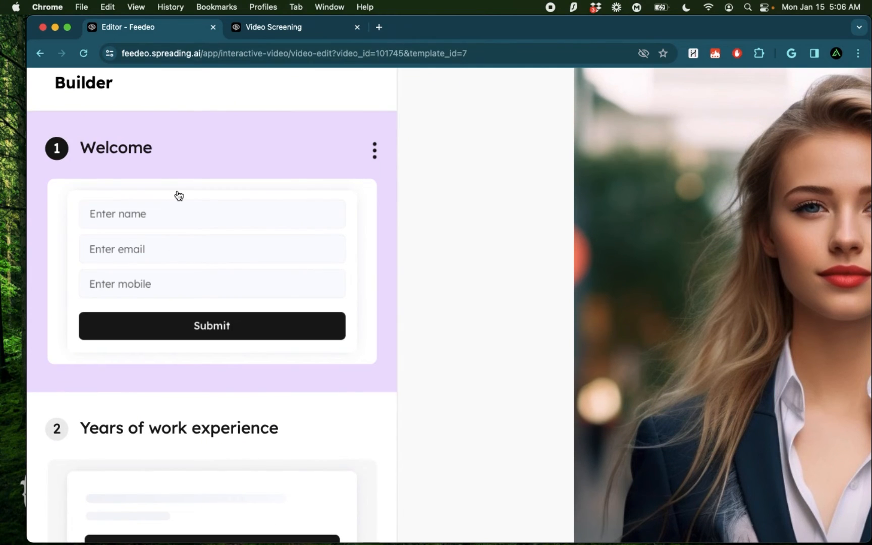
- Rename the Welcome section as "Welcome the candidate" and the Years of work experience section as "Job experience"
{"action": "left_click", "coordinate": [375, 159]}
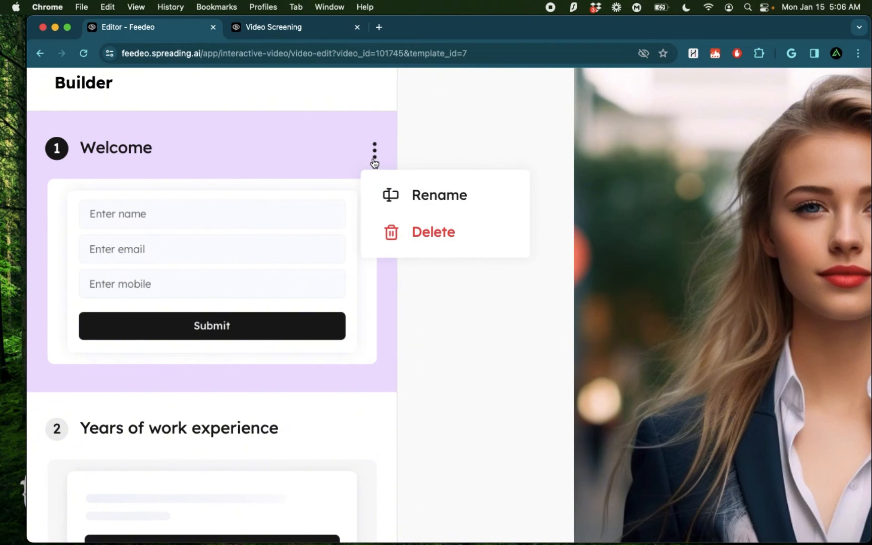
{"action": "left_click", "coordinate": [471, 195]}
{"action": "type", "text": "the candidate"}
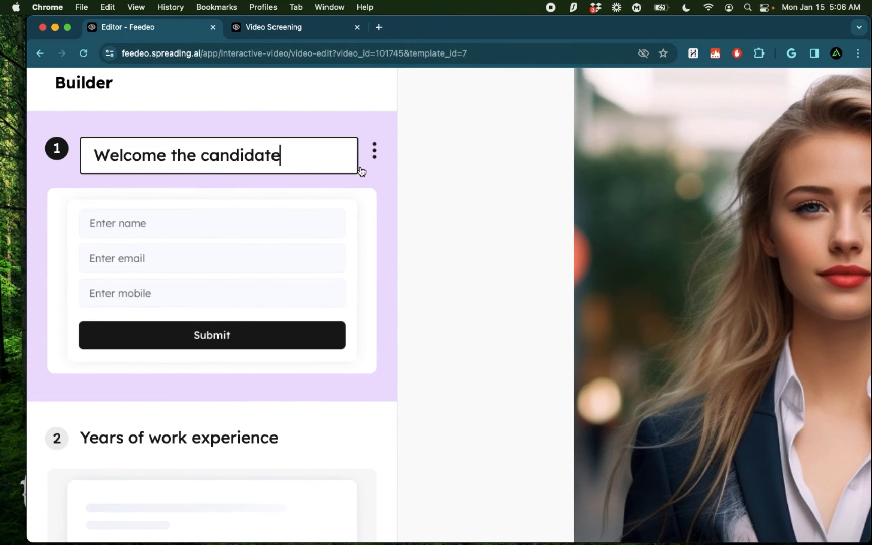
{"action": "key", "text": "Return"}
{"action": "scroll", "coordinate": [261, 366], "scroll_direction": "down", "scroll_amount": 3}
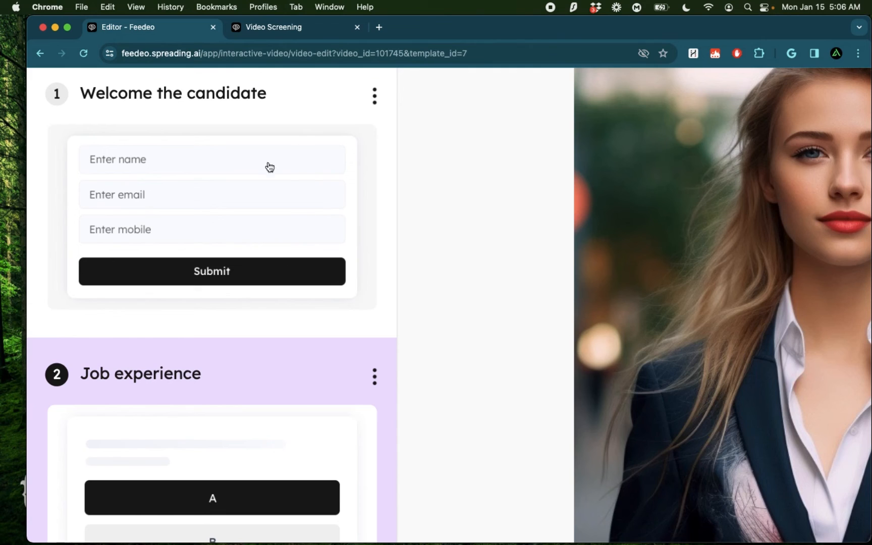
- Insert a new section between "Welcome the candidate" and "Job experience" and name it "Certifications"
{"action": "mouse_move", "coordinate": [212, 341]}
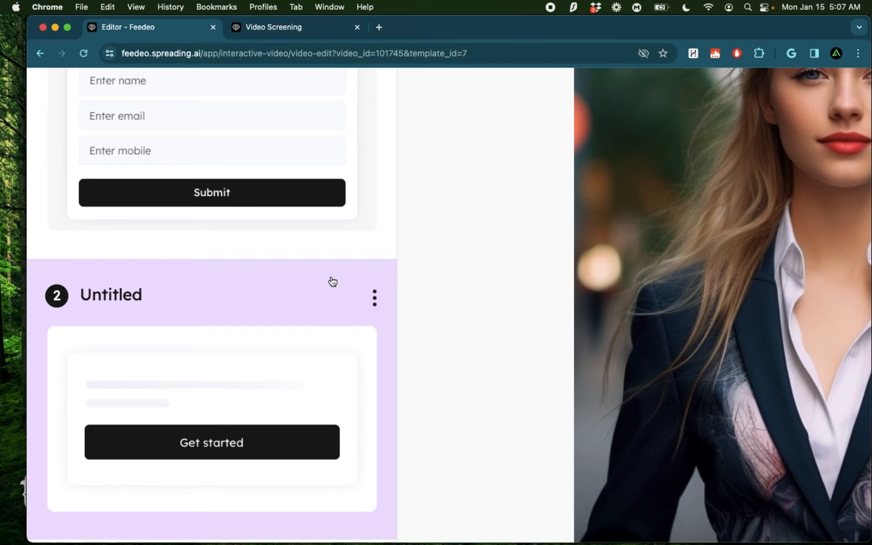
{"action": "left_click", "coordinate": [187, 296]}
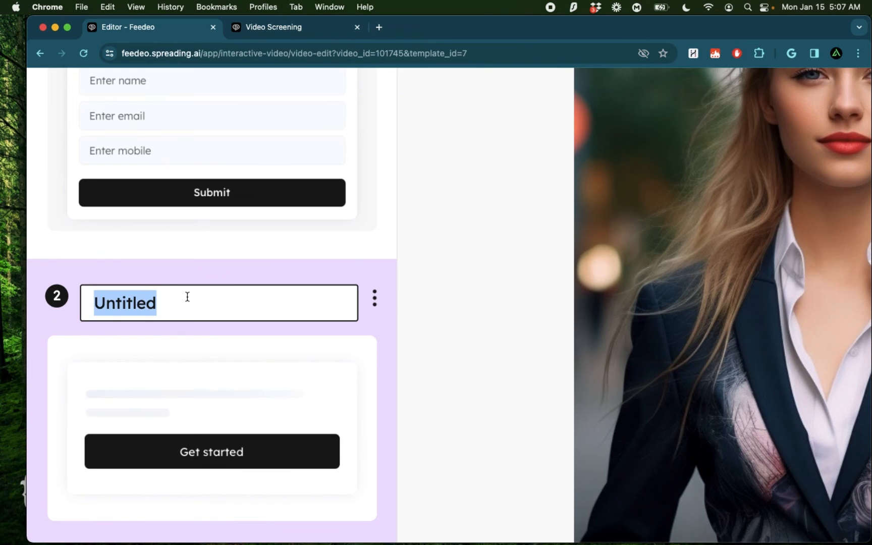
{"action": "type", "text": "Certification"}
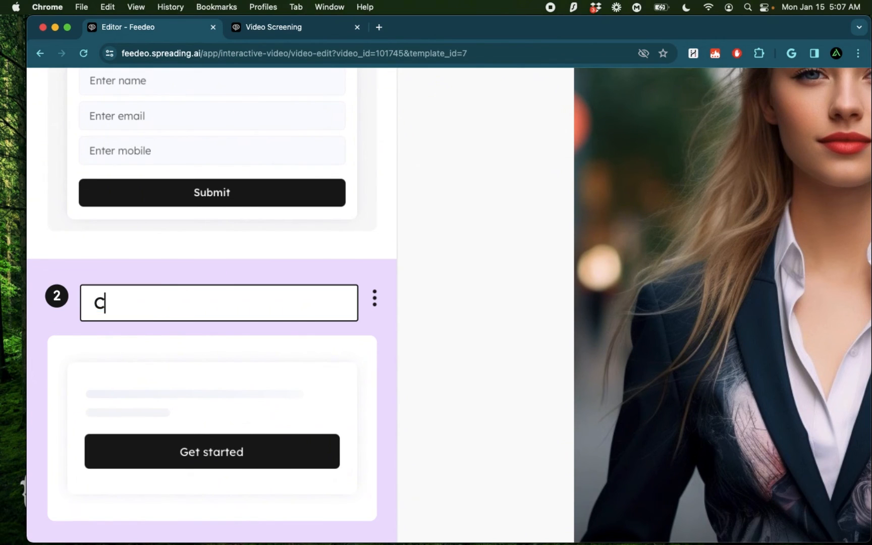
{"action": "type", "text": "s"}
{"action": "key", "text": "Return"}
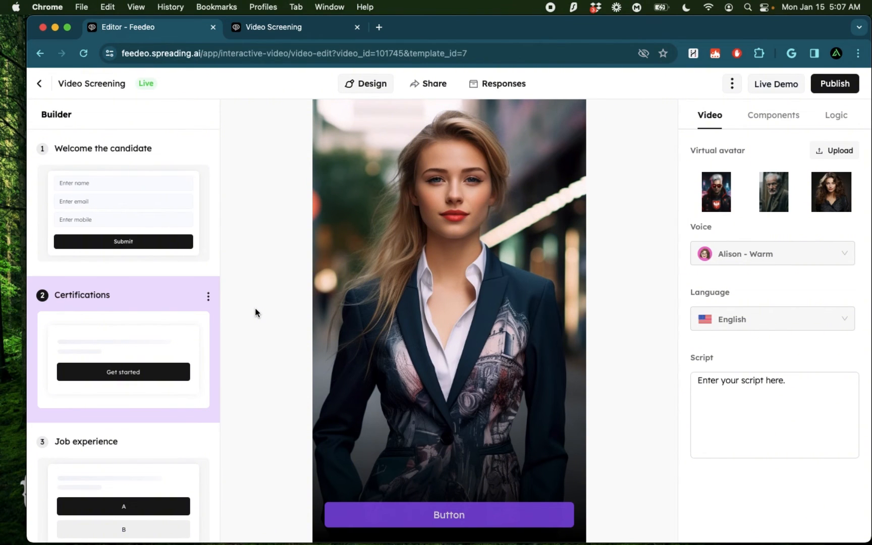
- Leave the editor and browse the Recruitment and Marketing template categories, examining the Lead Generation template
{"action": "left_click", "coordinate": [39, 83]}
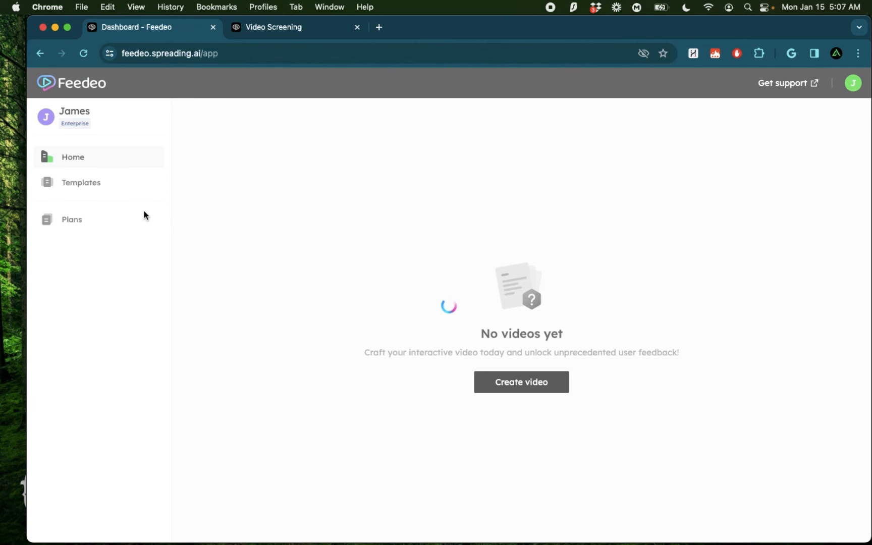
{"action": "left_click", "coordinate": [94, 191]}
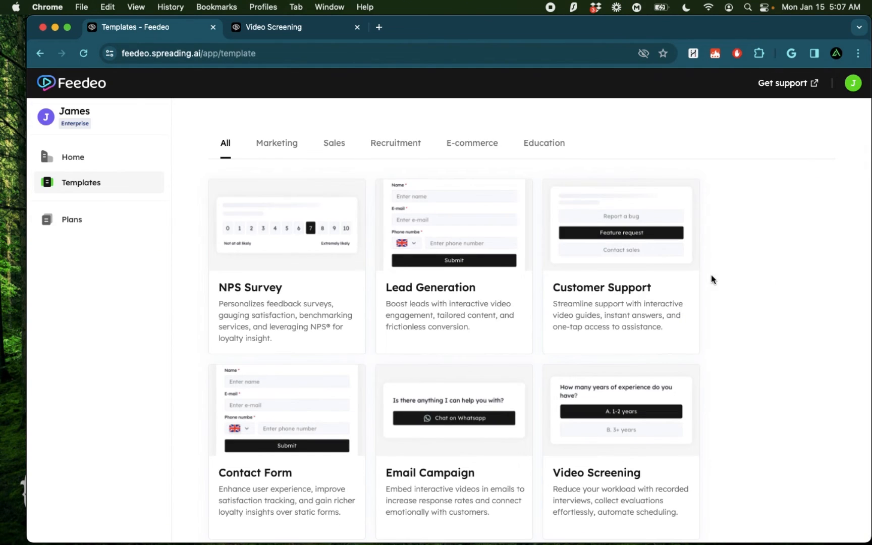
{"action": "left_click", "coordinate": [409, 144]}
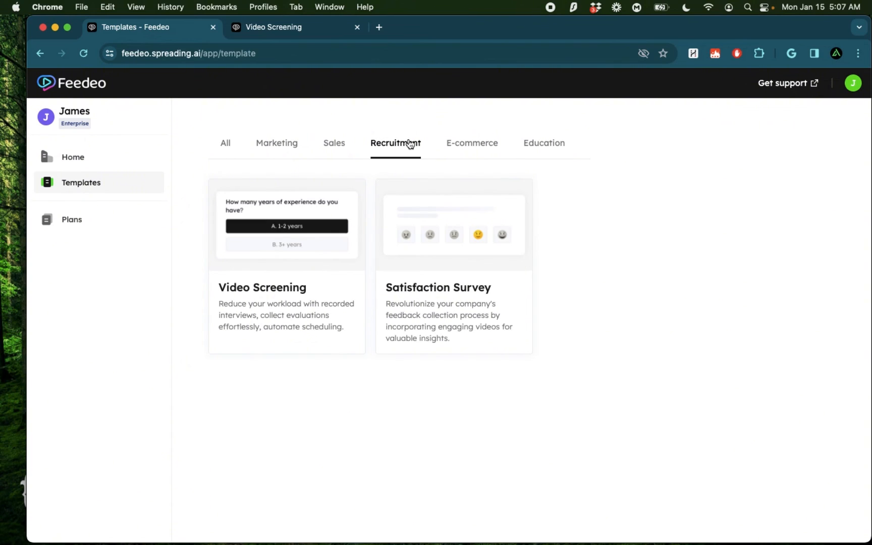
{"action": "left_click", "coordinate": [286, 145]}
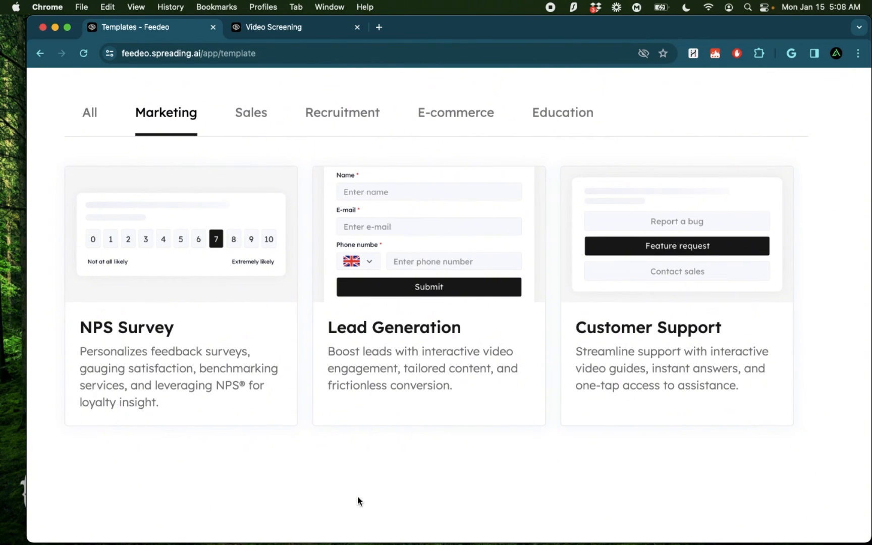
{"action": "mouse_move", "coordinate": [525, 400]}
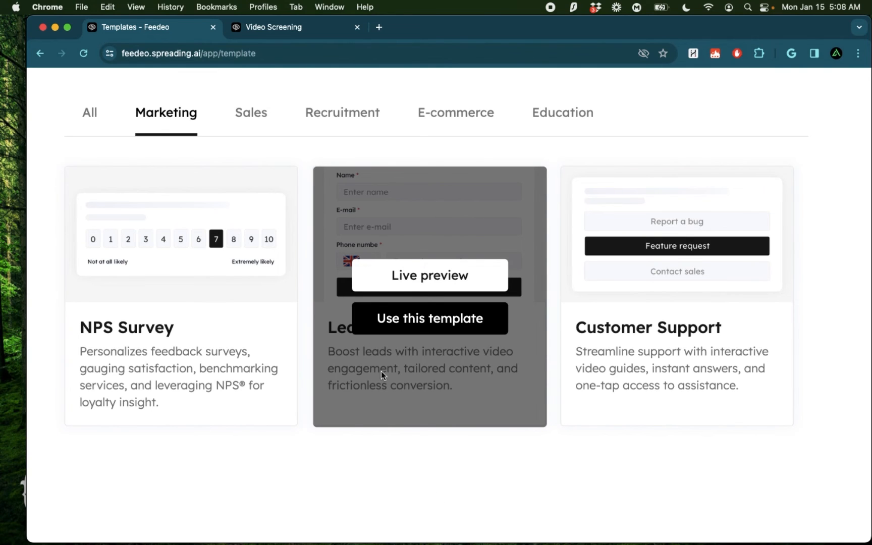
- Browse the E-commerce templates, the full template list and the Marketing templates
{"action": "left_click", "coordinate": [455, 112]}
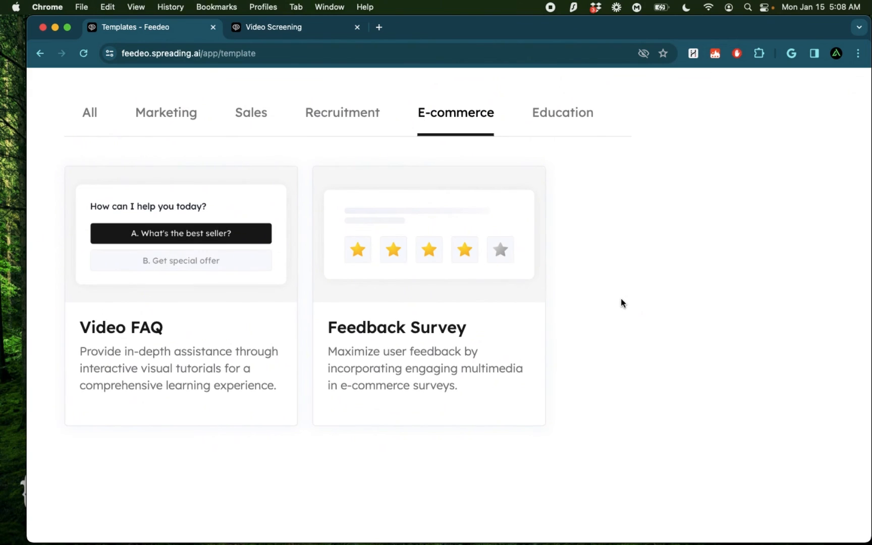
{"action": "scroll", "coordinate": [621, 299], "scroll_direction": "down", "scroll_amount": 5}
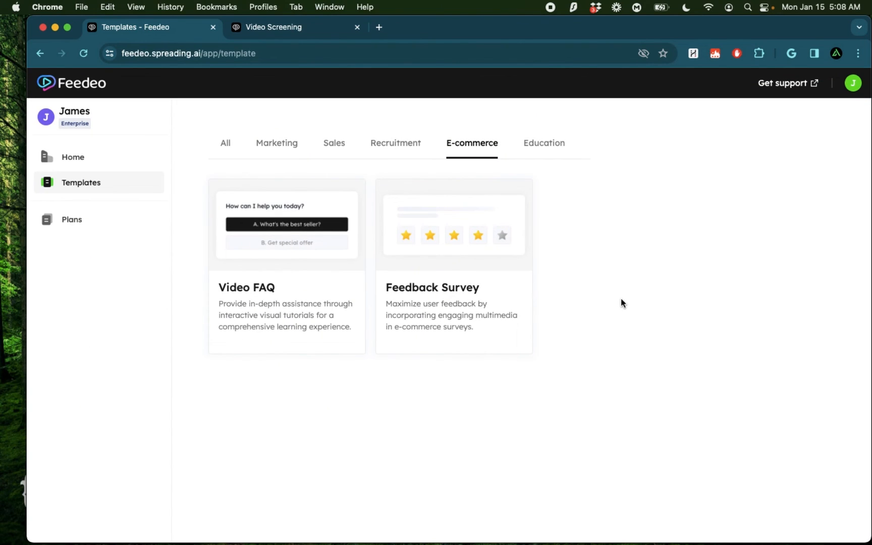
{"action": "left_click", "coordinate": [225, 143]}
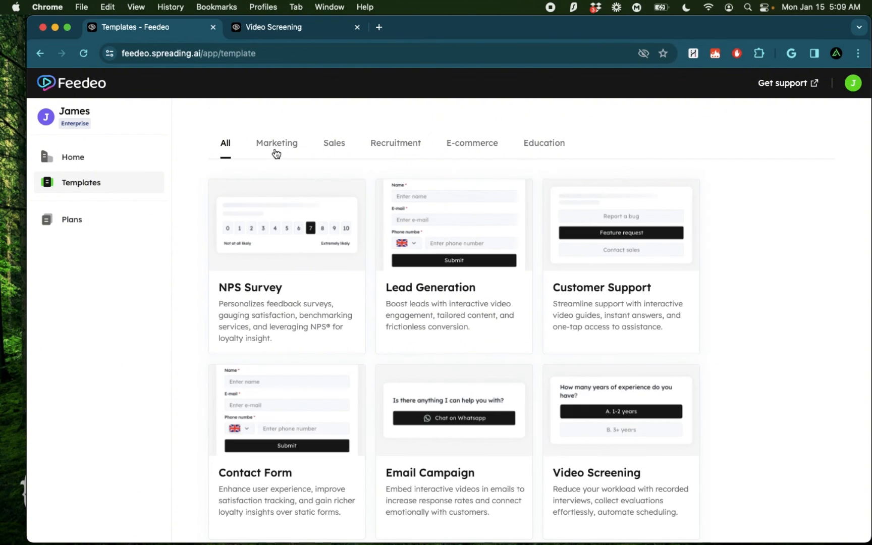
{"action": "left_click", "coordinate": [277, 146]}
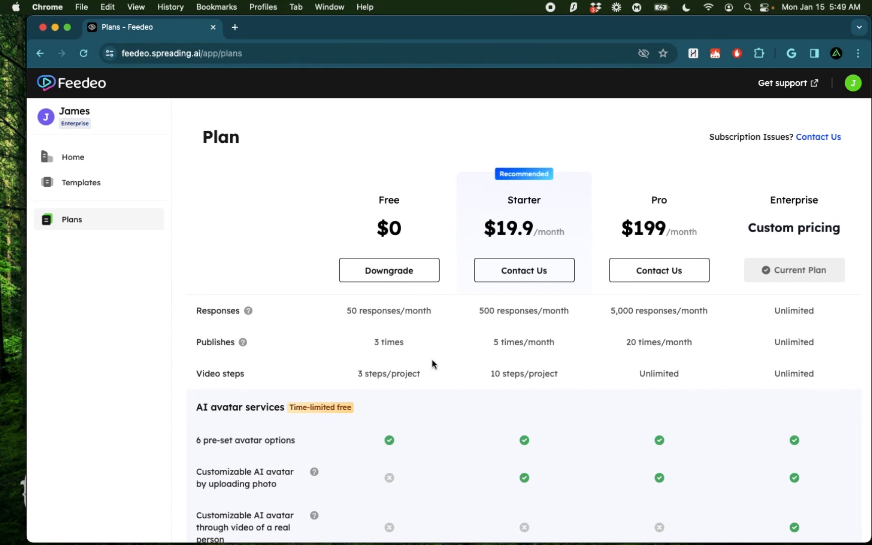
- Examine the Plans page and compare the monthly response allowances of the Free and Pro plans
{"action": "scroll", "coordinate": [432, 358], "scroll_direction": "up", "scroll_amount": 3}
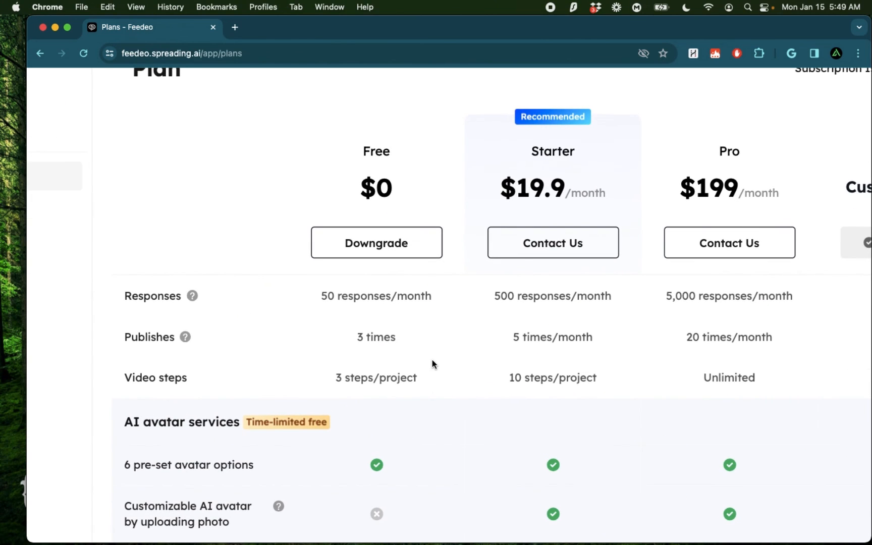
{"action": "left_click_drag", "start_coordinate": [361, 148], "coordinate": [392, 156]}
{"action": "left_click_drag", "start_coordinate": [321, 299], "coordinate": [438, 301]}
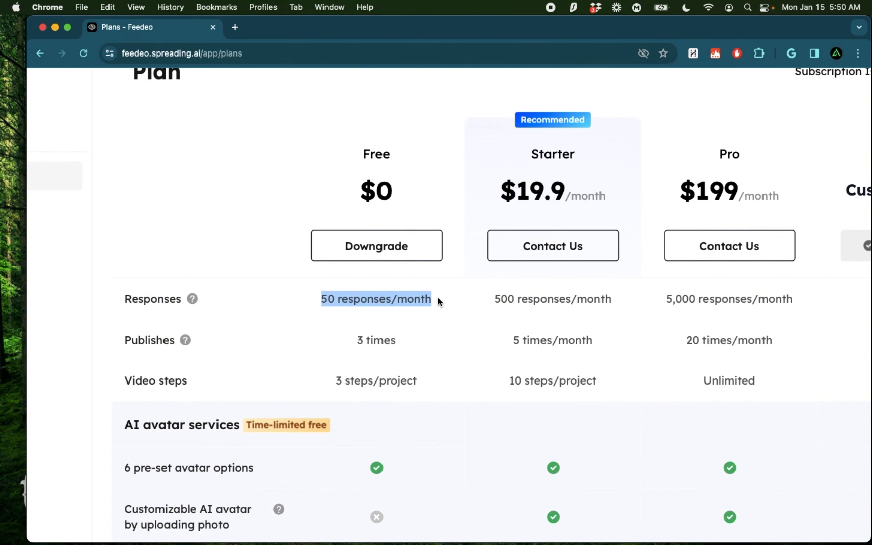
{"action": "scroll", "coordinate": [576, 329], "scroll_direction": "right", "scroll_amount": 3}
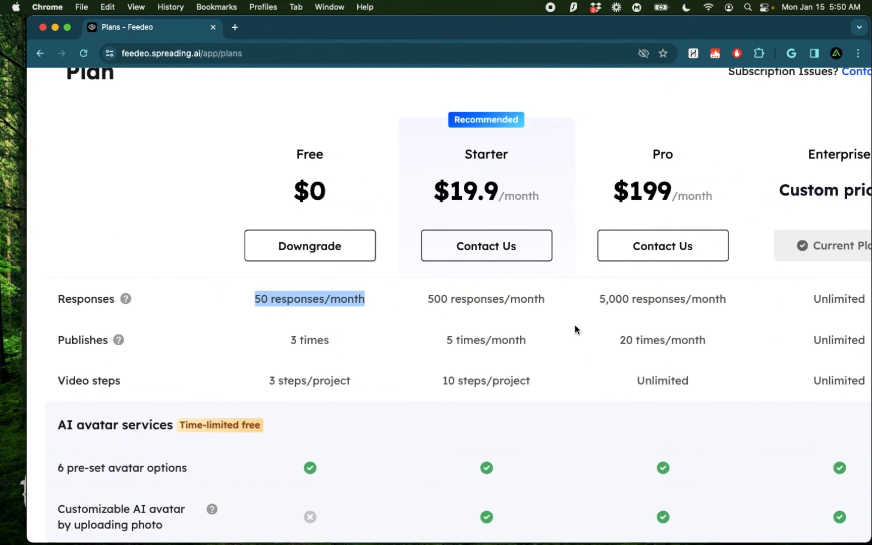
{"action": "left_click", "coordinate": [600, 300]}
{"action": "left_click_drag", "start_coordinate": [601, 299], "coordinate": [683, 297]}
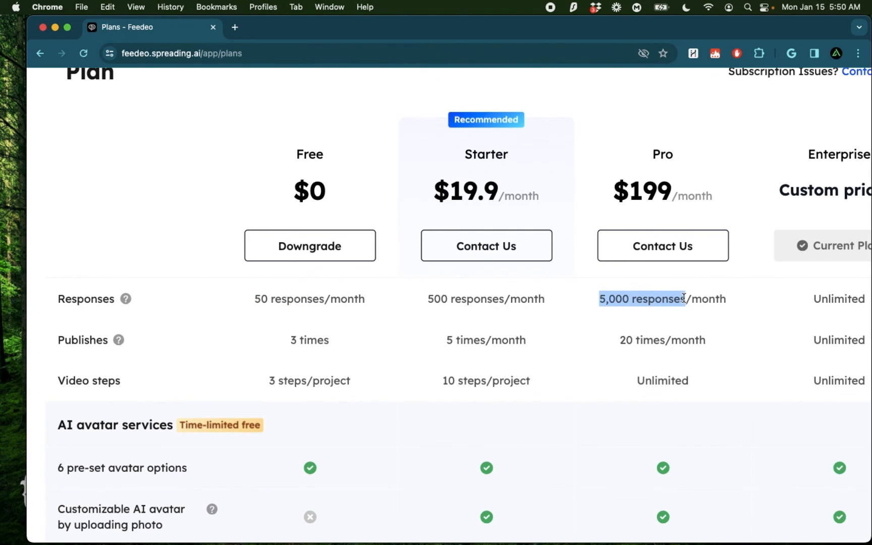
- Compare the AI avatar script length limits of the Free and Pro plans
{"action": "scroll", "coordinate": [292, 282], "scroll_direction": "down", "scroll_amount": 10}
{"action": "scroll", "coordinate": [292, 282], "scroll_direction": "left", "scroll_amount": 2}
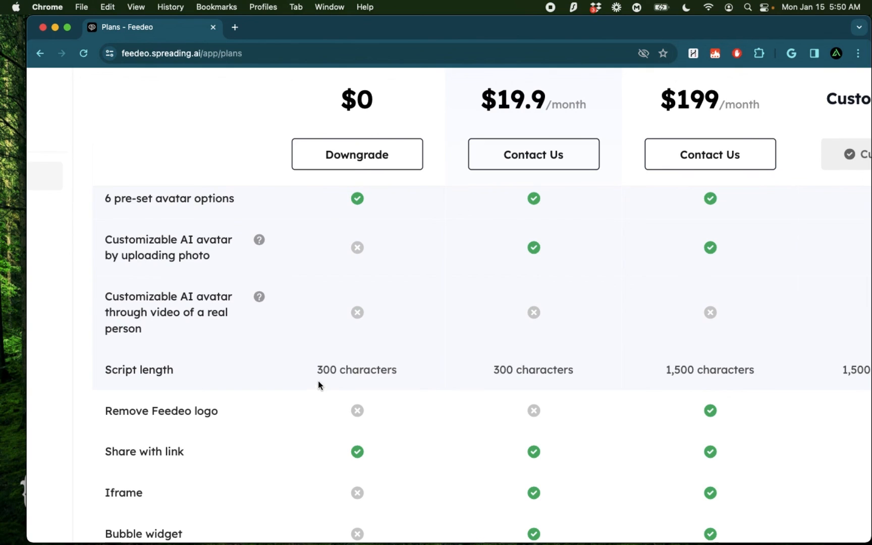
{"action": "left_click_drag", "start_coordinate": [319, 369], "coordinate": [398, 376]}
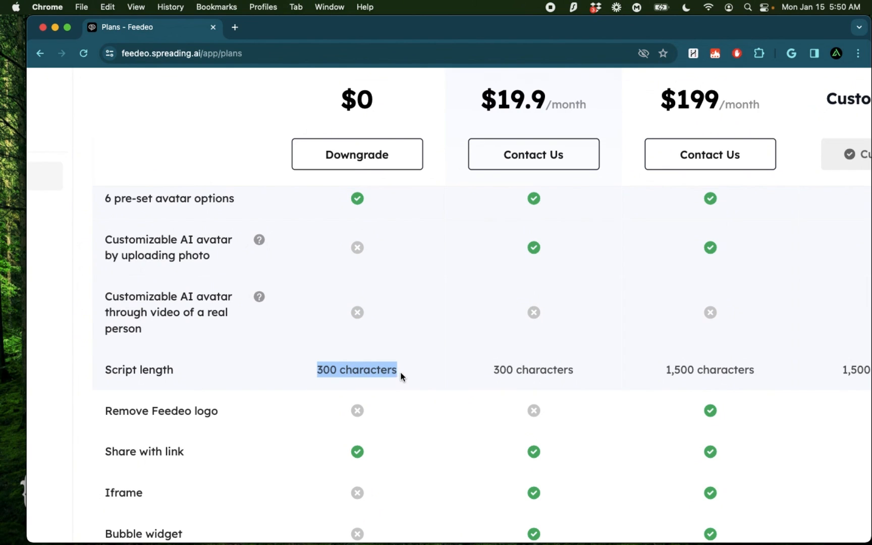
{"action": "scroll", "coordinate": [457, 352], "scroll_direction": "right", "scroll_amount": 2}
{"action": "left_click_drag", "start_coordinate": [607, 371], "coordinate": [698, 371]}
- Examine which plans include the Remove Feedeo logo feature and the sharing and support options listed below it
{"action": "scroll", "coordinate": [353, 323], "scroll_direction": "down", "scroll_amount": 3}
{"action": "scroll", "coordinate": [353, 323], "scroll_direction": "left", "scroll_amount": 1}
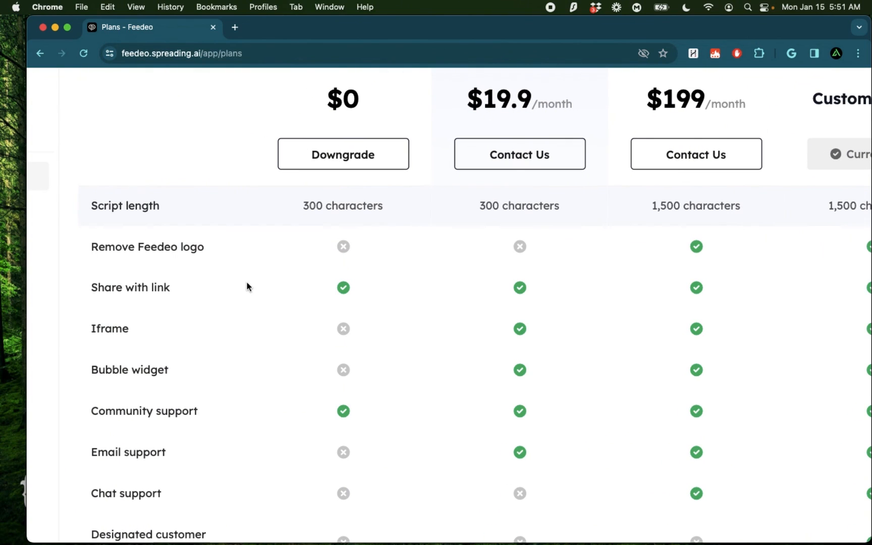
{"action": "left_click_drag", "start_coordinate": [88, 246], "coordinate": [202, 245]}
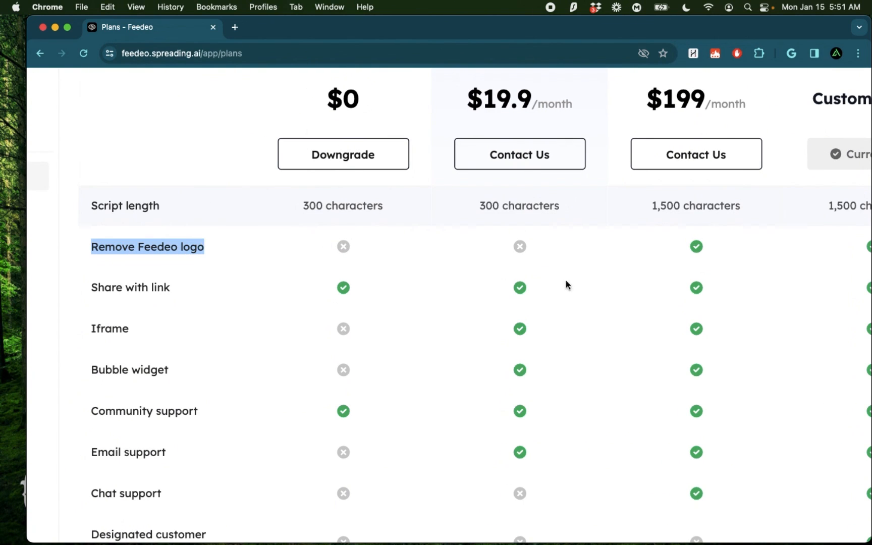
{"action": "left_click", "coordinate": [545, 277]}
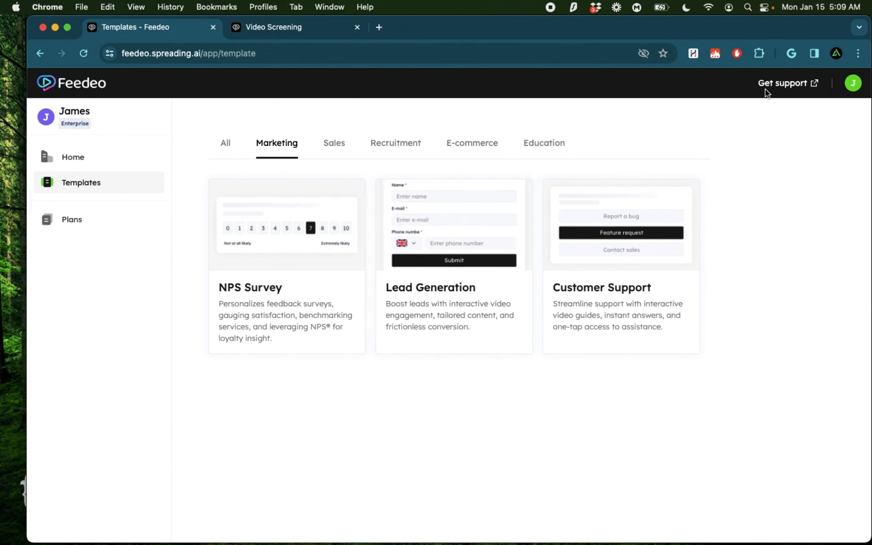
- Open Feedeo's support community on Discord from the templates page
{"action": "scroll", "coordinate": [765, 89], "scroll_direction": "up", "scroll_amount": 5}
{"action": "left_click", "coordinate": [791, 109]}
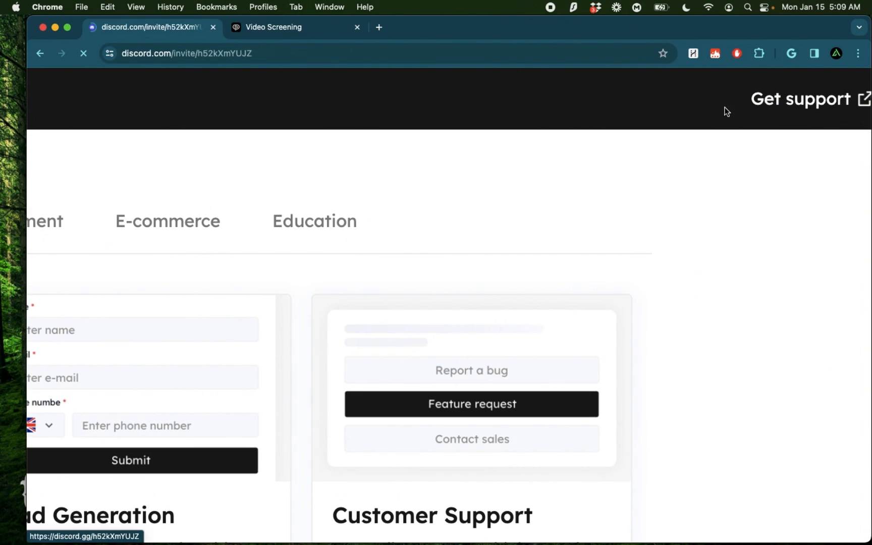